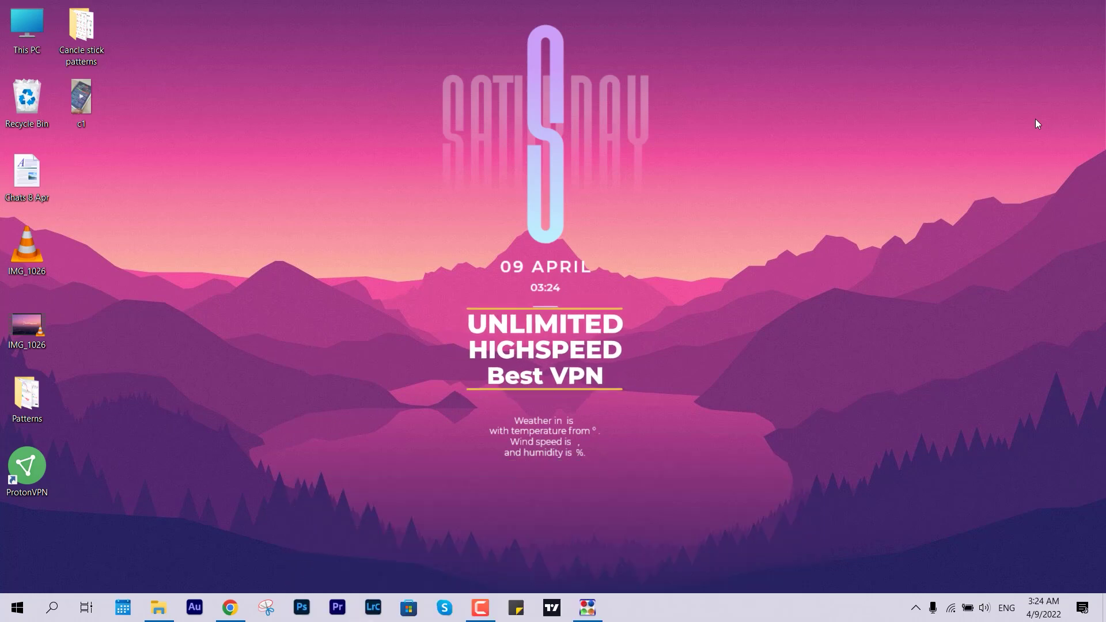
# Open the VPN Gate public relay server list in SoftEther and sort it by line speed.
pyautogui.click(587, 608)
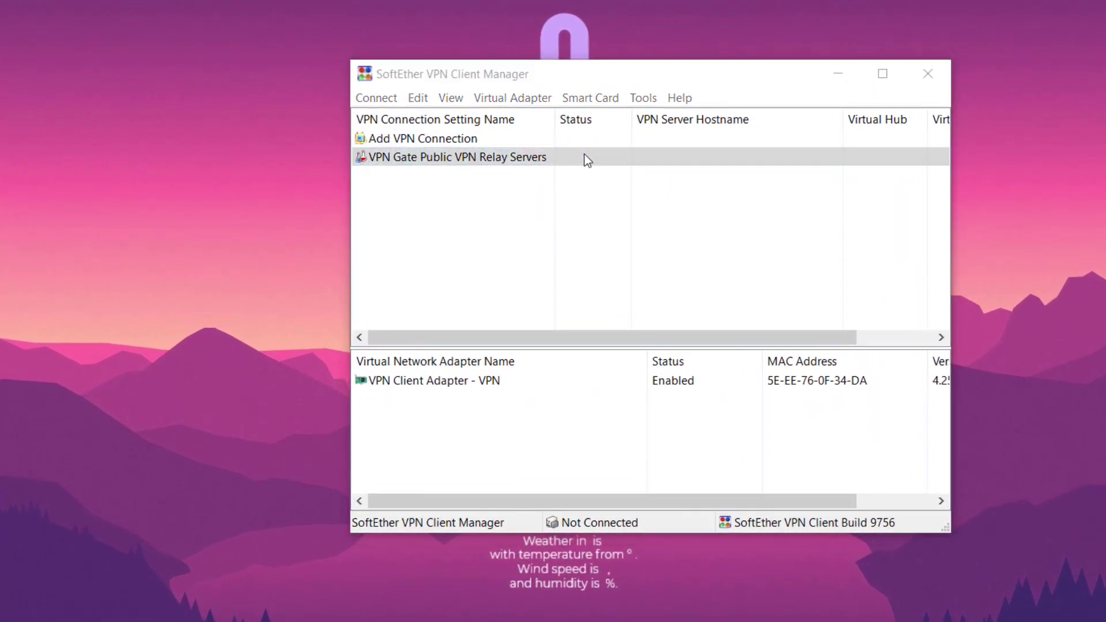
pyautogui.doubleClick(584, 155)
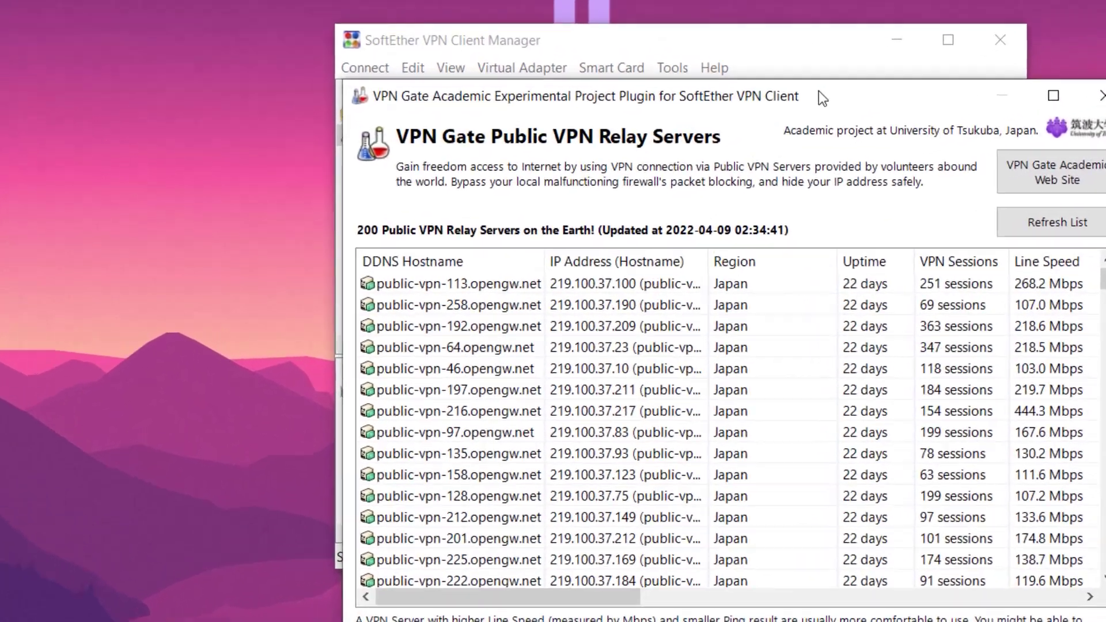
pyautogui.scroll(-5, 720, 283)
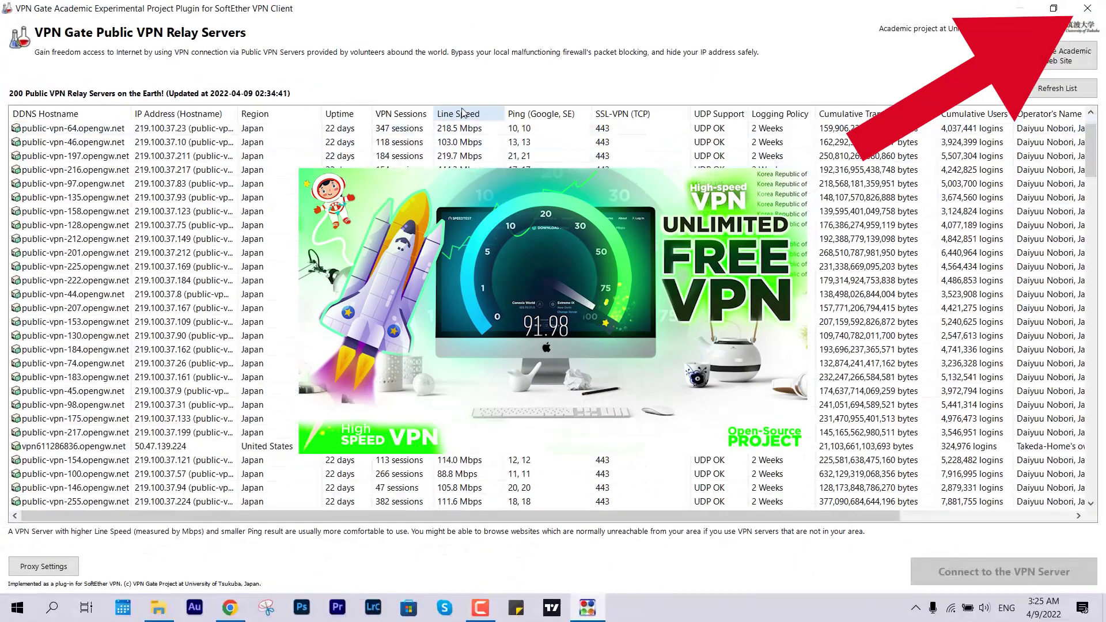
pyautogui.click(462, 113)
pyautogui.click(462, 113)
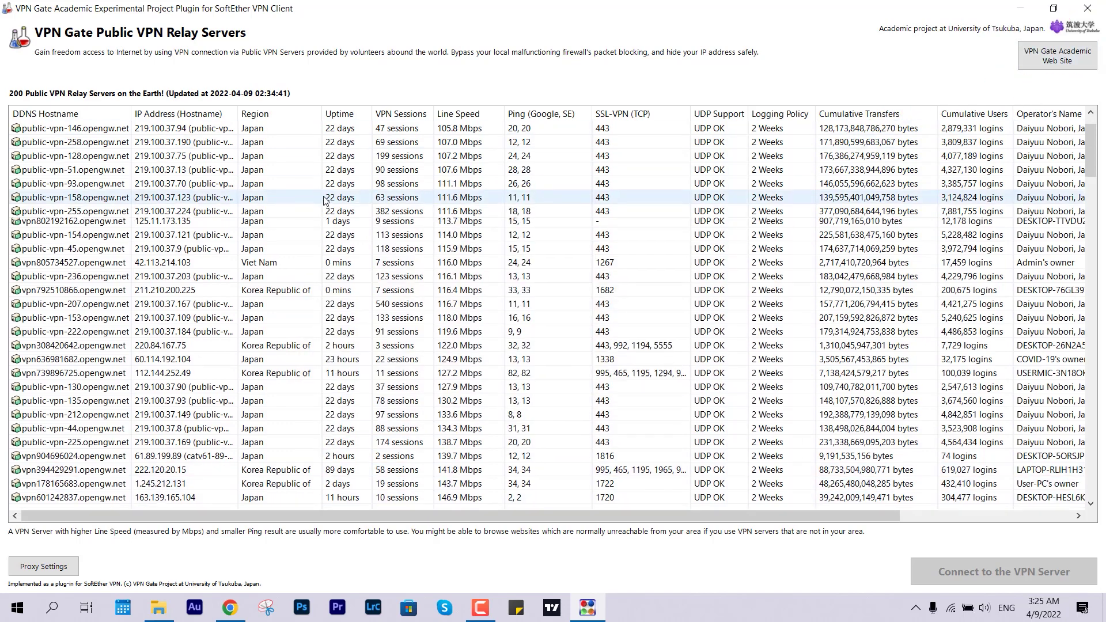
pyautogui.click(472, 118)
pyautogui.click(472, 119)
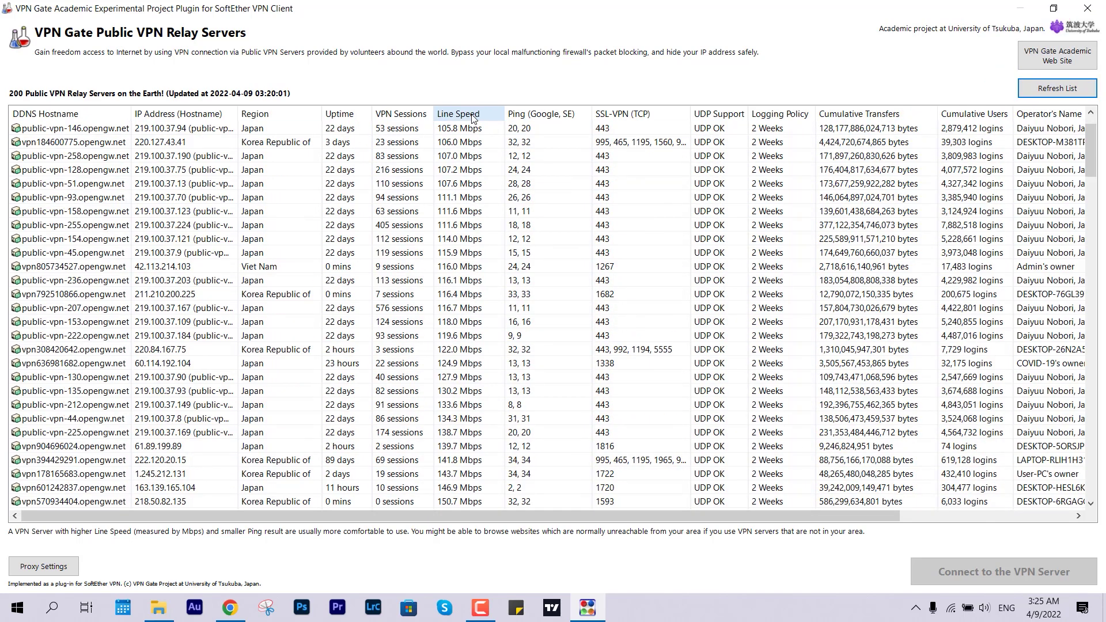
# Scroll through the sorted relay servers, then close the list and the Client Manager.
pyautogui.scroll(-10, 472, 154)
pyautogui.scroll(-4, 472, 154)
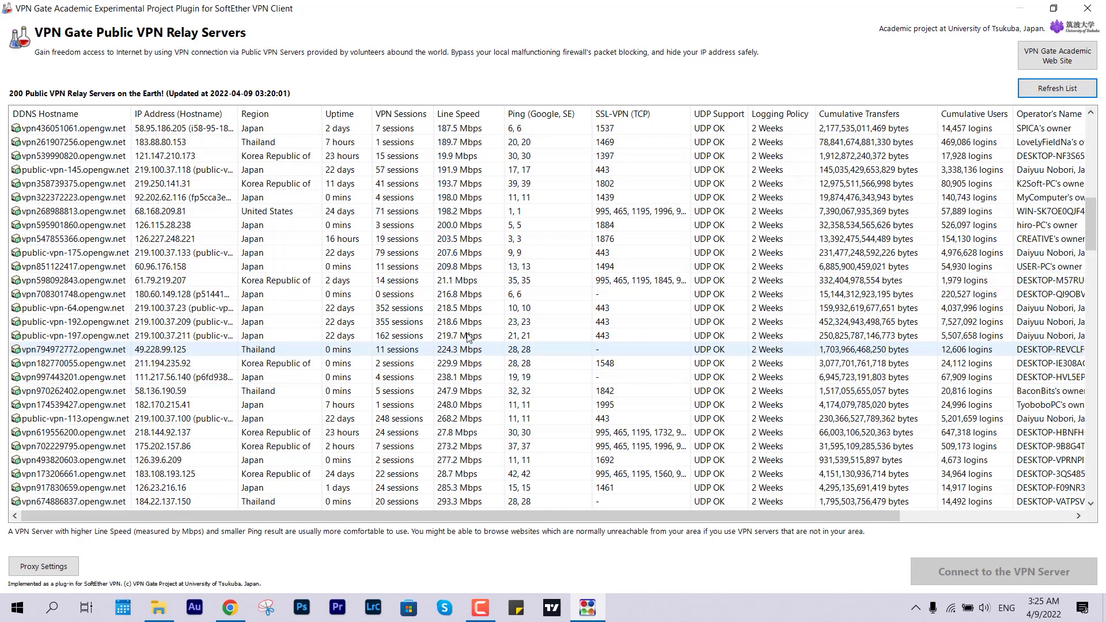
pyautogui.scroll(-2, 418, 229)
pyautogui.scroll(-1, 418, 229)
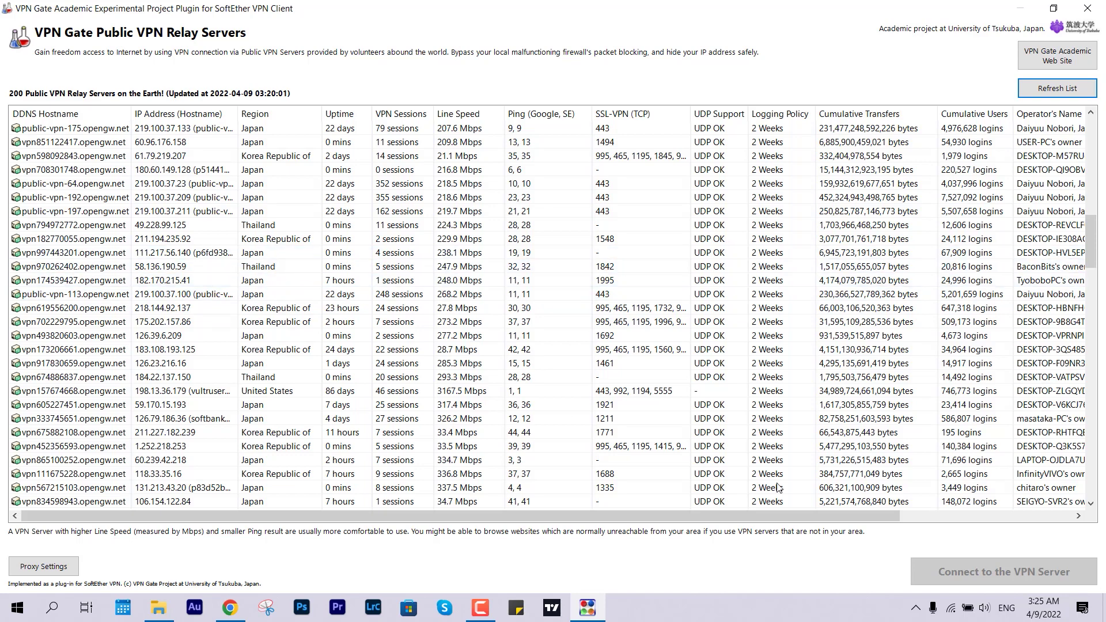
pyautogui.click(1087, 8)
pyautogui.click(815, 70)
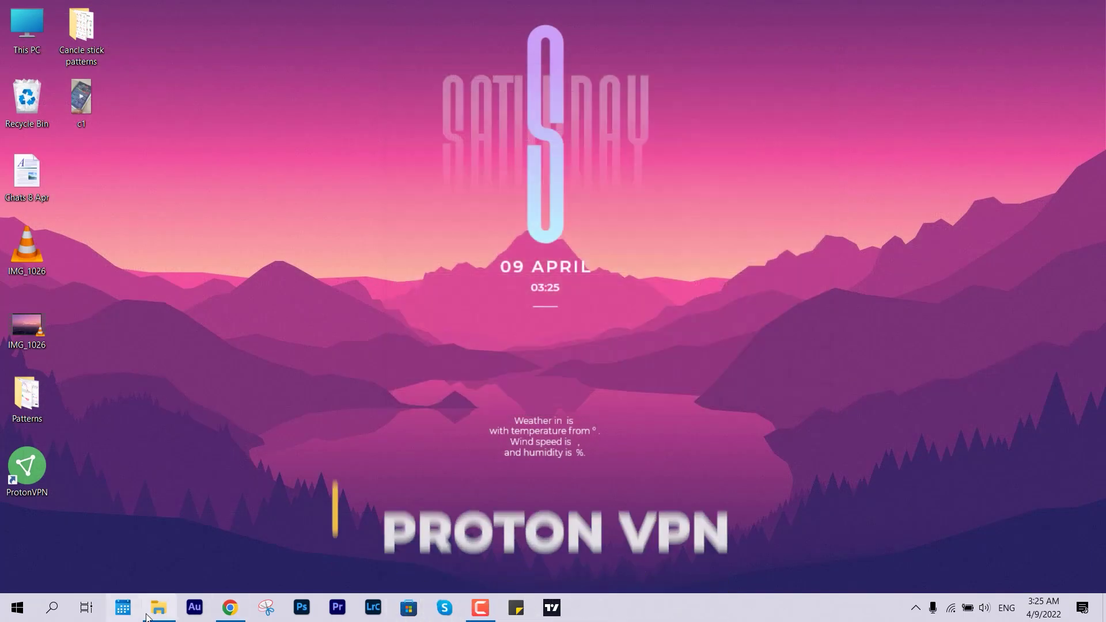
# Bring the protonvpn.com page forward in Chrome, scroll it, and start a new blank tab.
pyautogui.moveTo(230, 608)
pyautogui.click(231, 547)
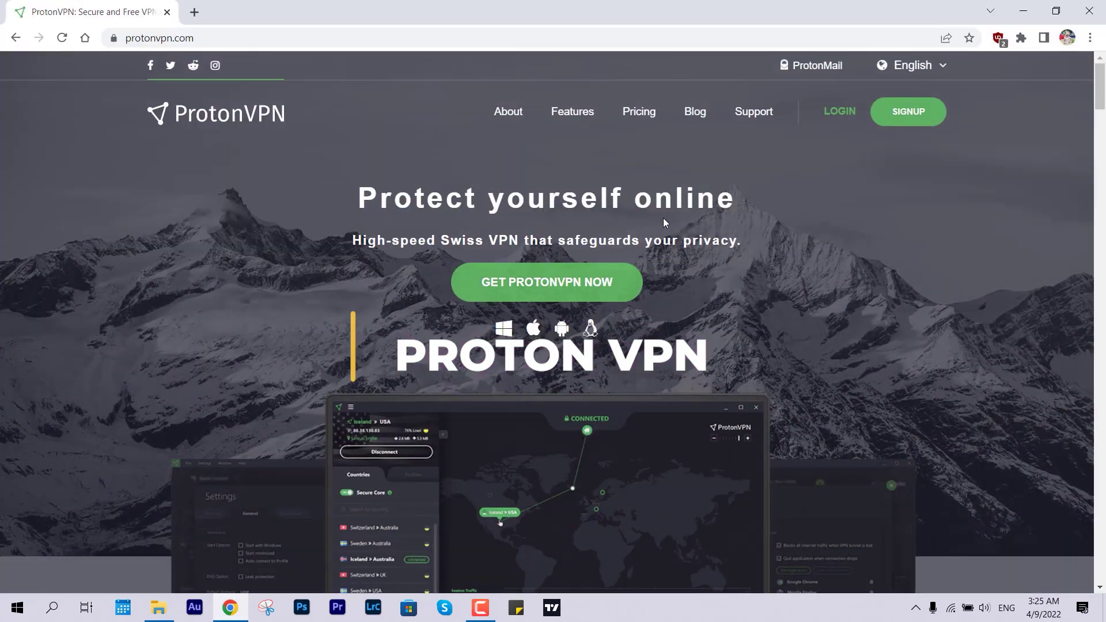
pyautogui.scroll(-3, 662, 218)
pyautogui.scroll(-5, 665, 231)
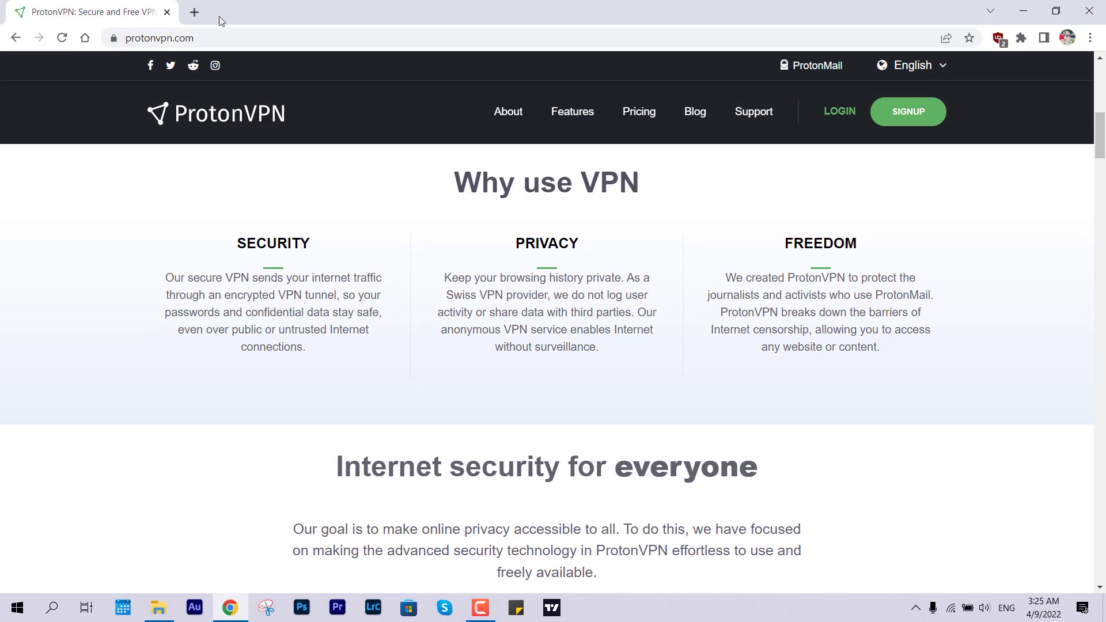
pyautogui.click(194, 12)
# Run a speedtest.net test (4 ms ping, about 84 Mbps), then return to the ProtonVPN tab.
pyautogui.write('speedtest.net')
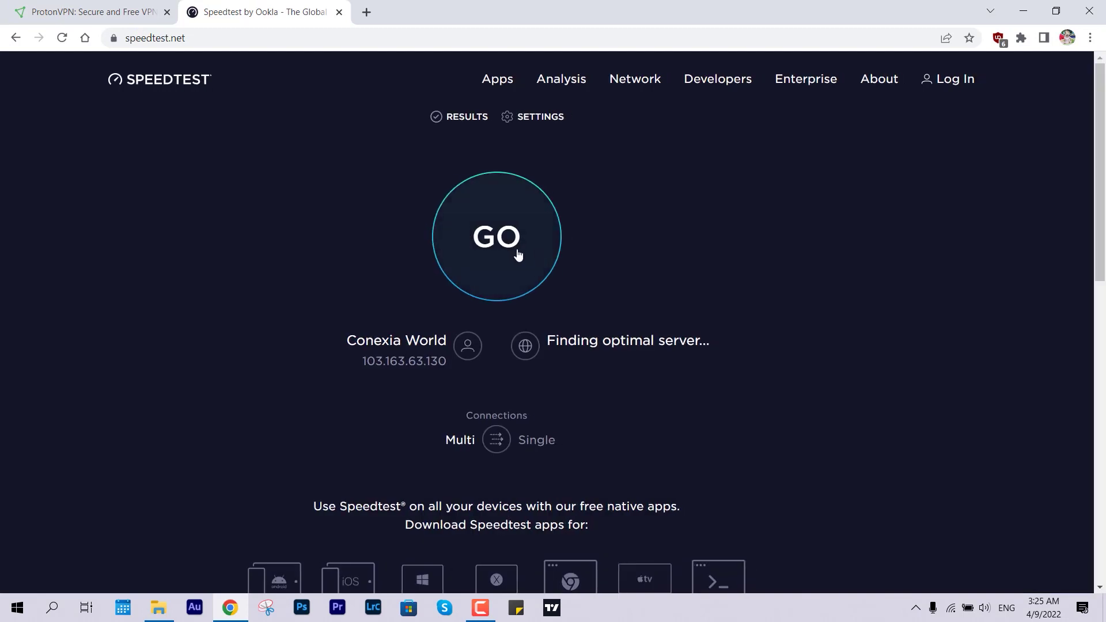
pyautogui.click(510, 250)
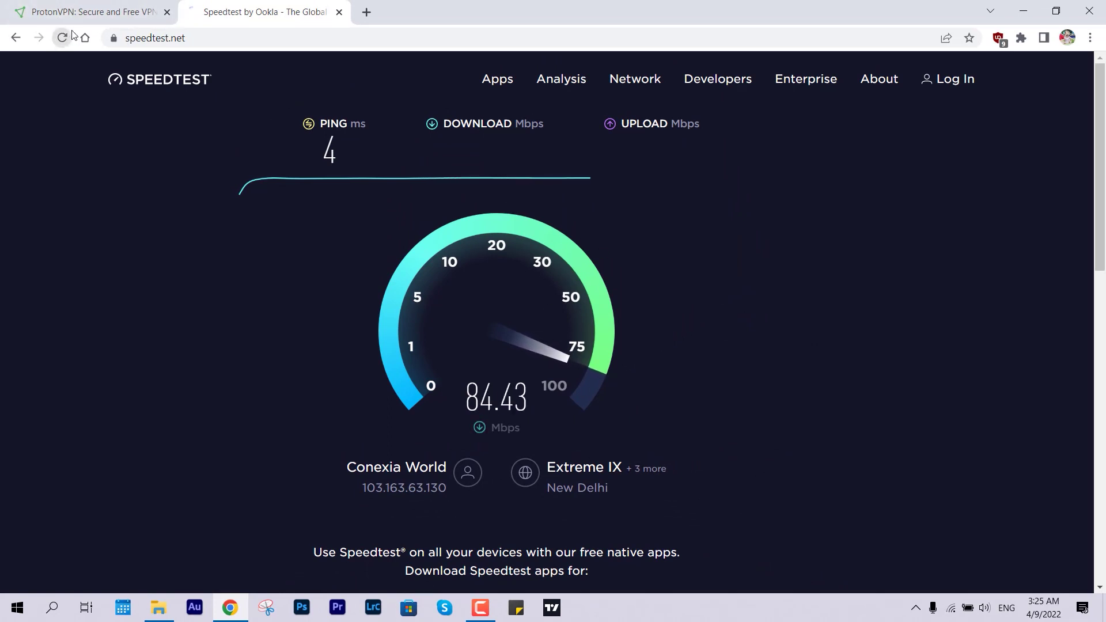
pyautogui.click(58, 5)
pyautogui.scroll(10, 497, 283)
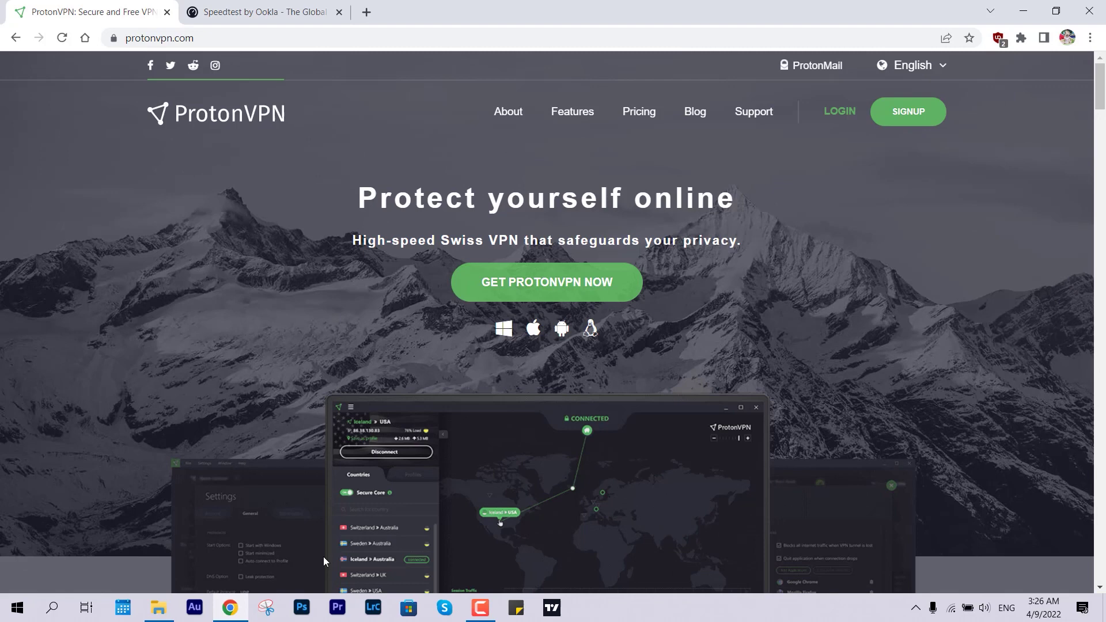
# Launch the ProtonVPN app via Start search 'prot', position its window, and minimize Chrome.
pyautogui.click(17, 608)
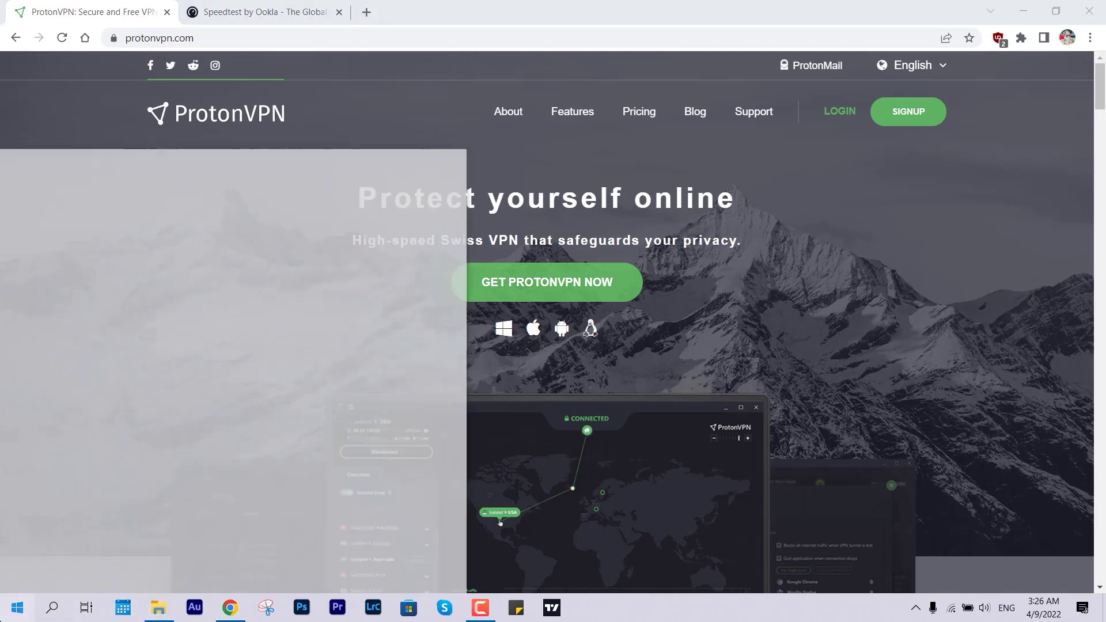
pyautogui.write('prot')
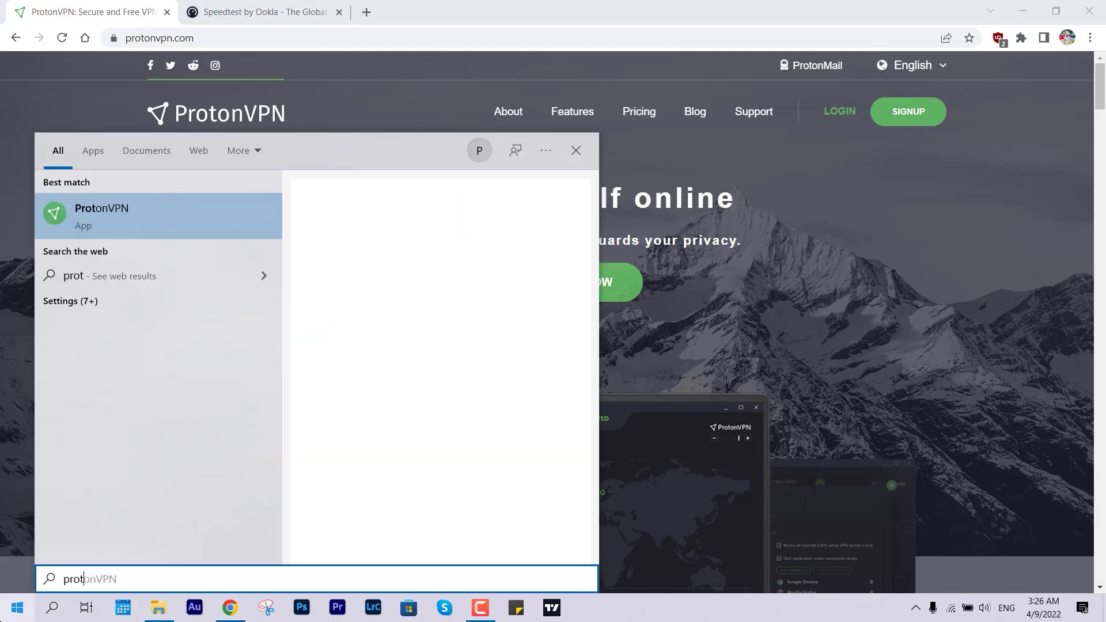
pyautogui.press('Return')
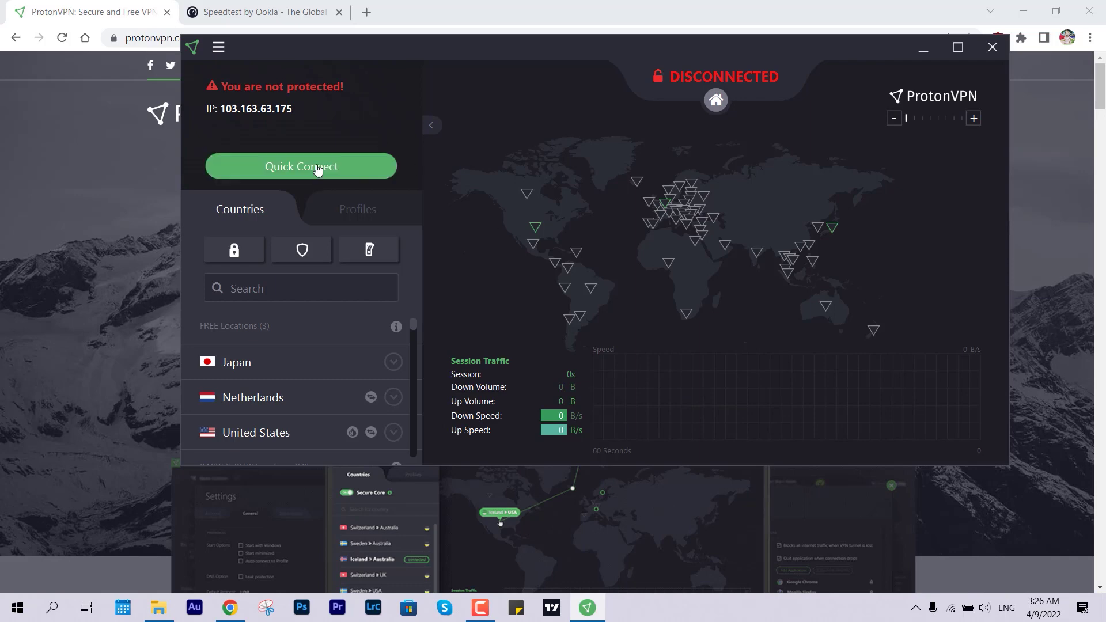
pyautogui.moveTo(433, 46); pyautogui.dragTo(359, 66)
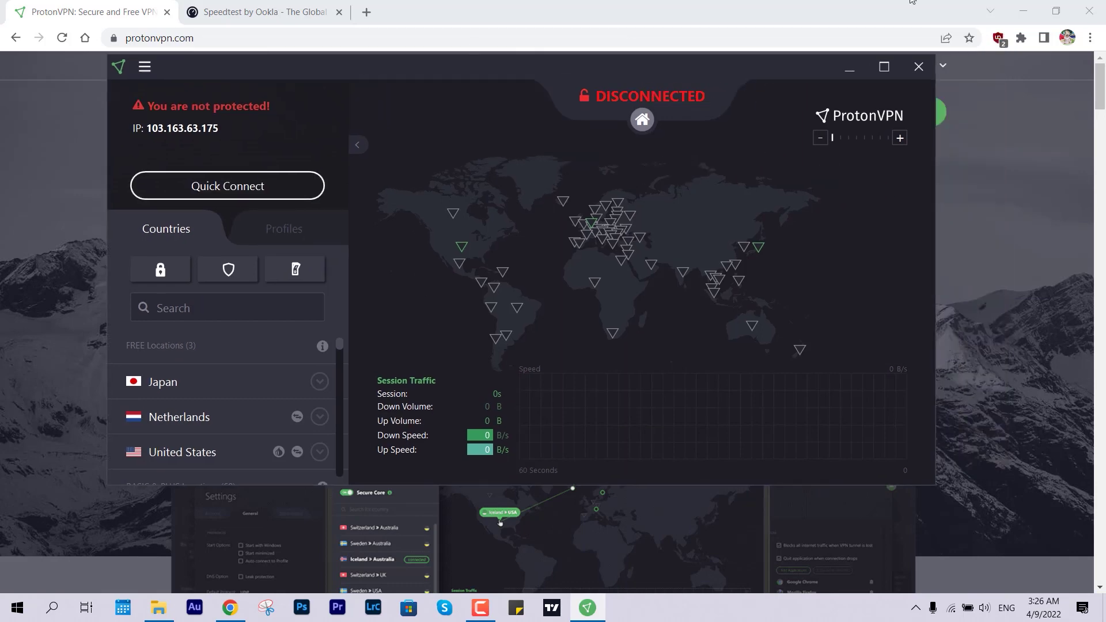
pyautogui.click(1013, 6)
pyautogui.moveTo(633, 87); pyautogui.dragTo(659, 104)
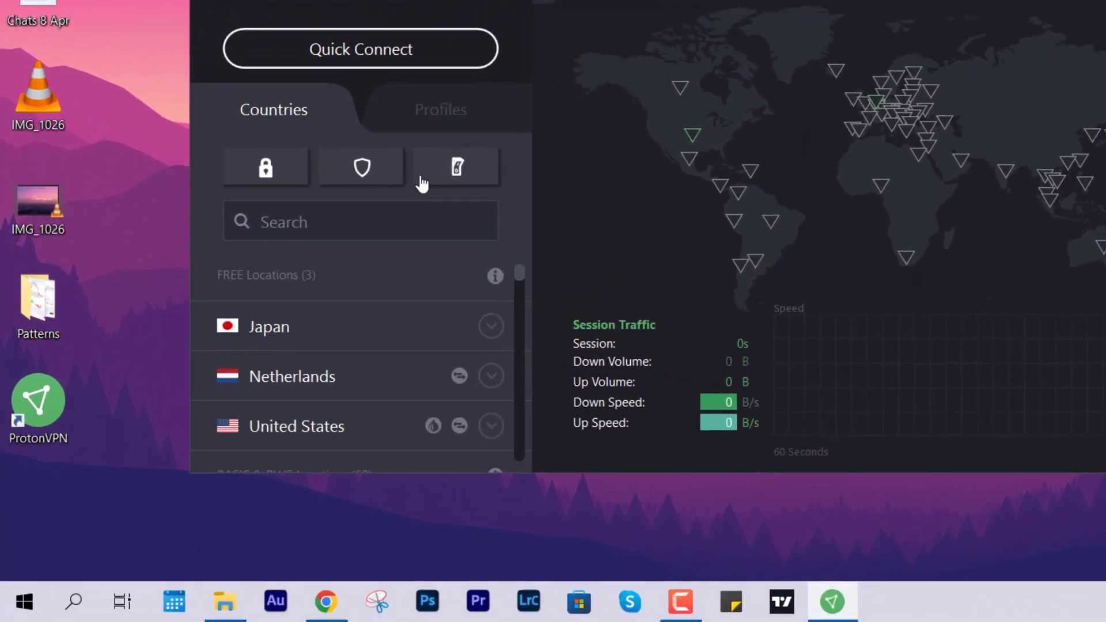
# Browse the Japan and Netherlands free server lists, collapsing each afterwards.
pyautogui.moveTo(251, 420)
pyautogui.scroll(-1, 379, 330)
pyautogui.scroll(1, 380, 340)
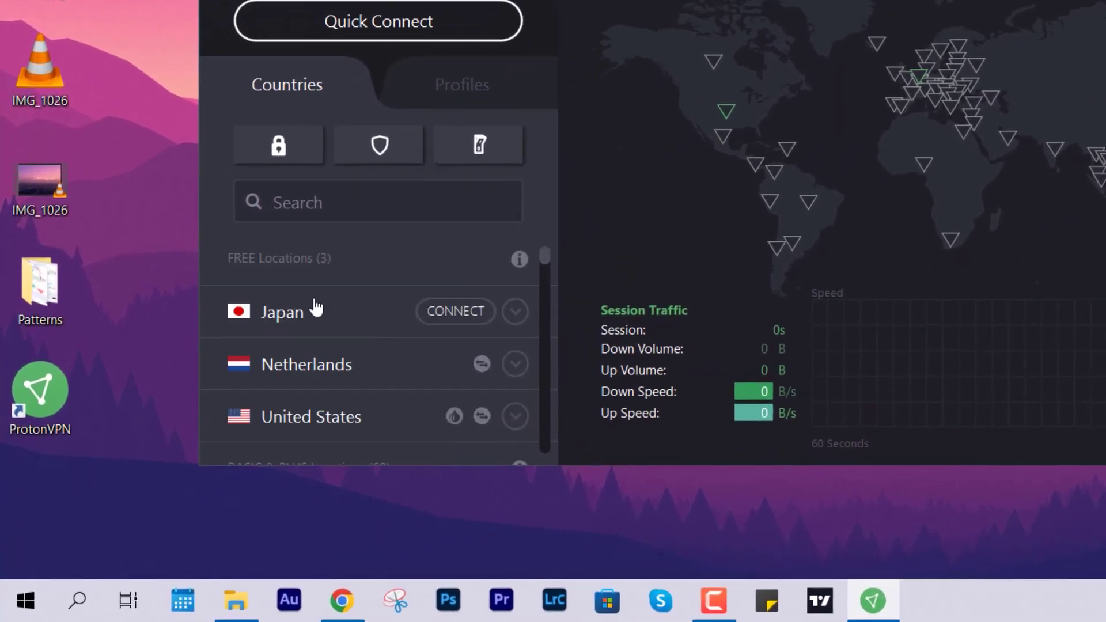
pyautogui.click(515, 311)
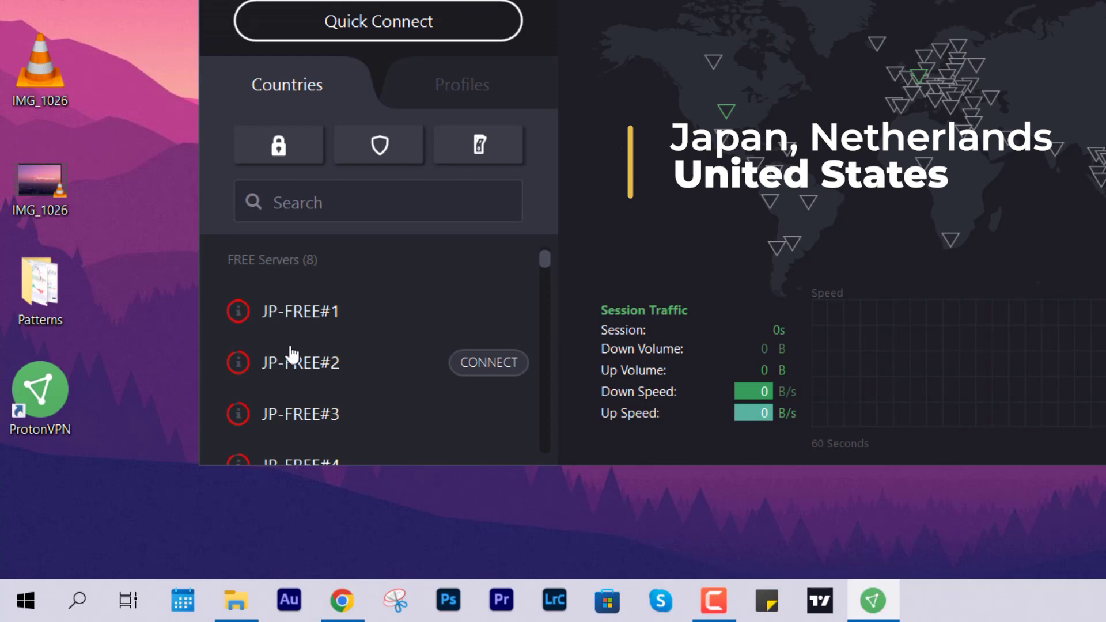
pyautogui.scroll(-5, 346, 425)
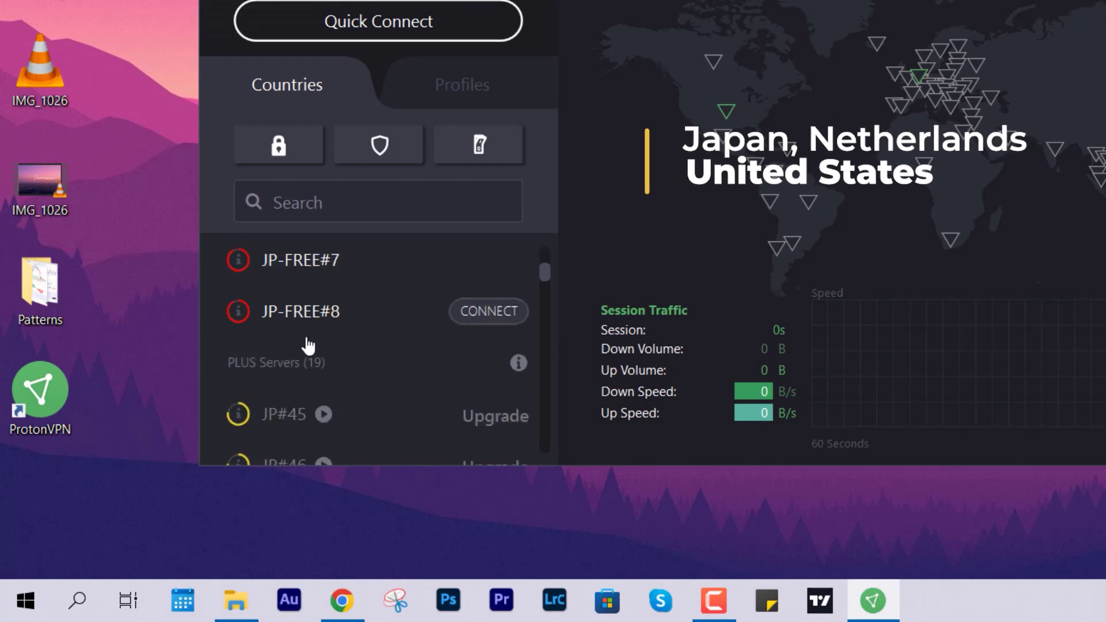
pyautogui.scroll(-4, 405, 388)
pyautogui.scroll(3, 405, 395)
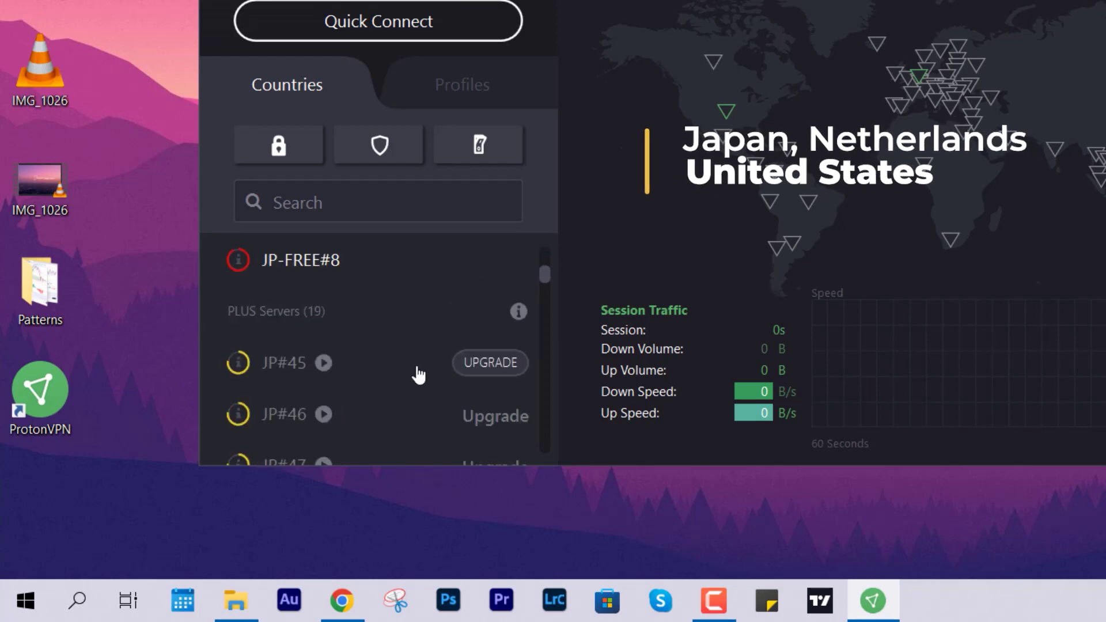
pyautogui.scroll(5, 417, 373)
pyautogui.click(406, 325)
pyautogui.click(360, 362)
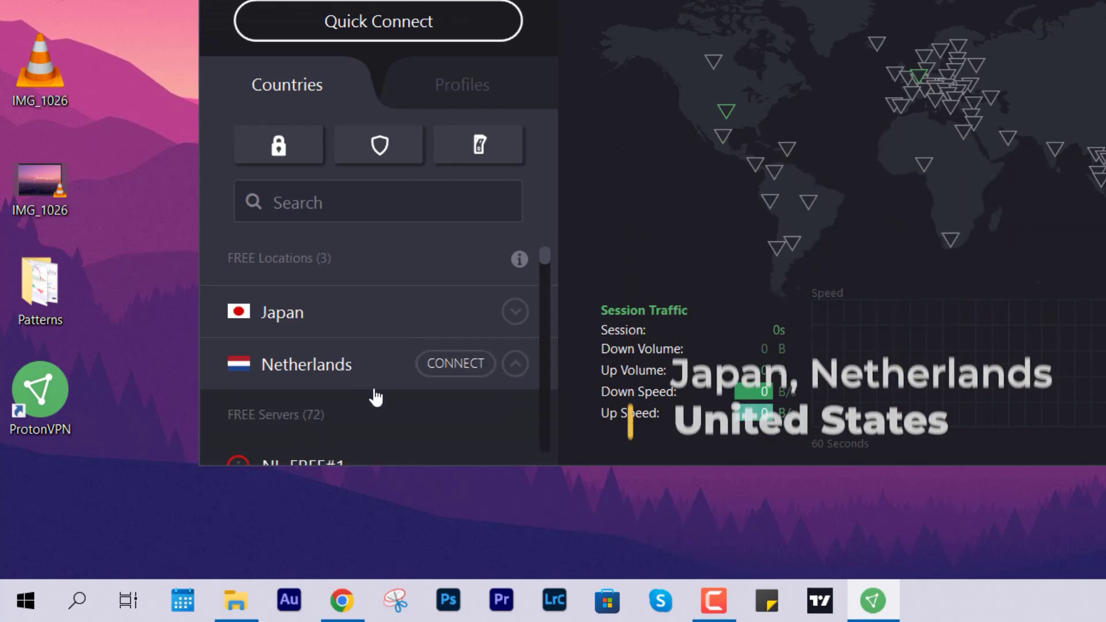
pyautogui.scroll(-9, 376, 397)
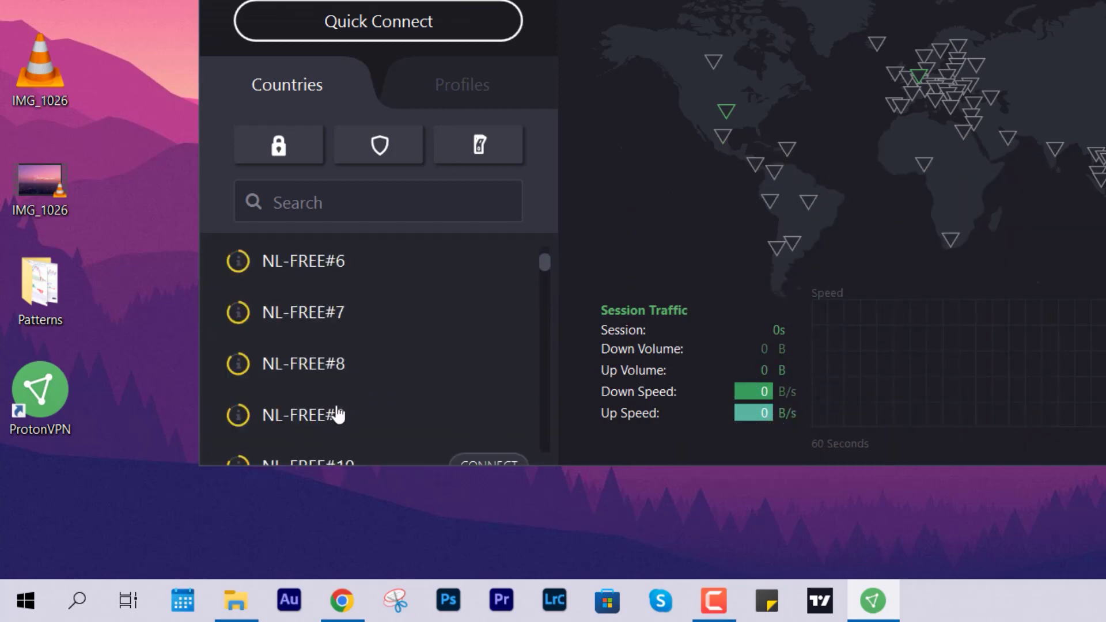
pyautogui.scroll(-5, 357, 412)
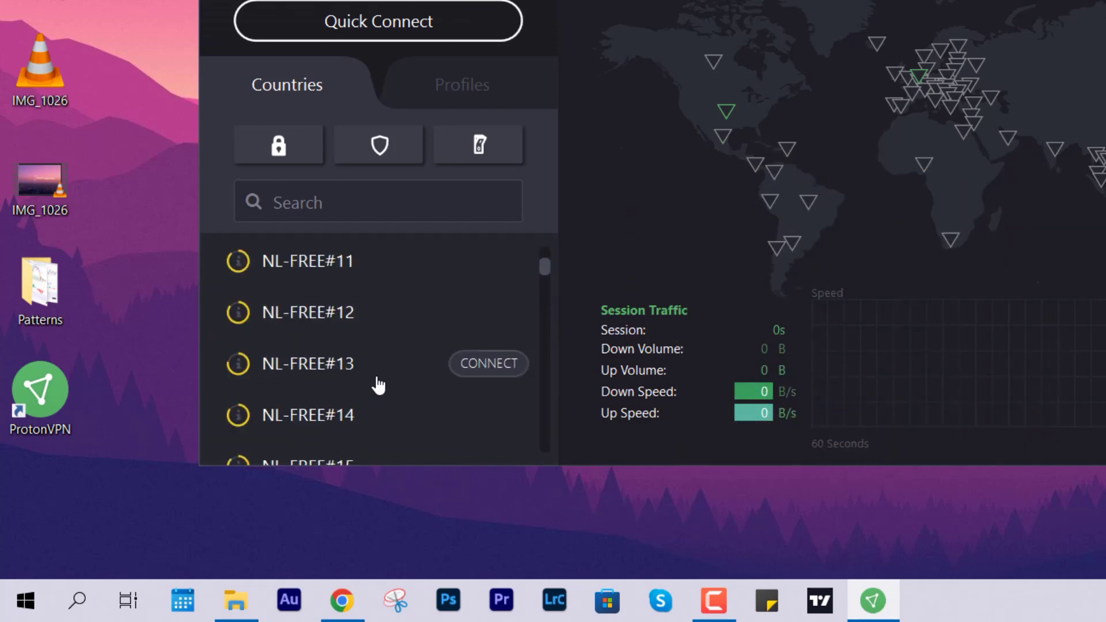
pyautogui.scroll(10, 380, 383)
pyautogui.click(352, 306)
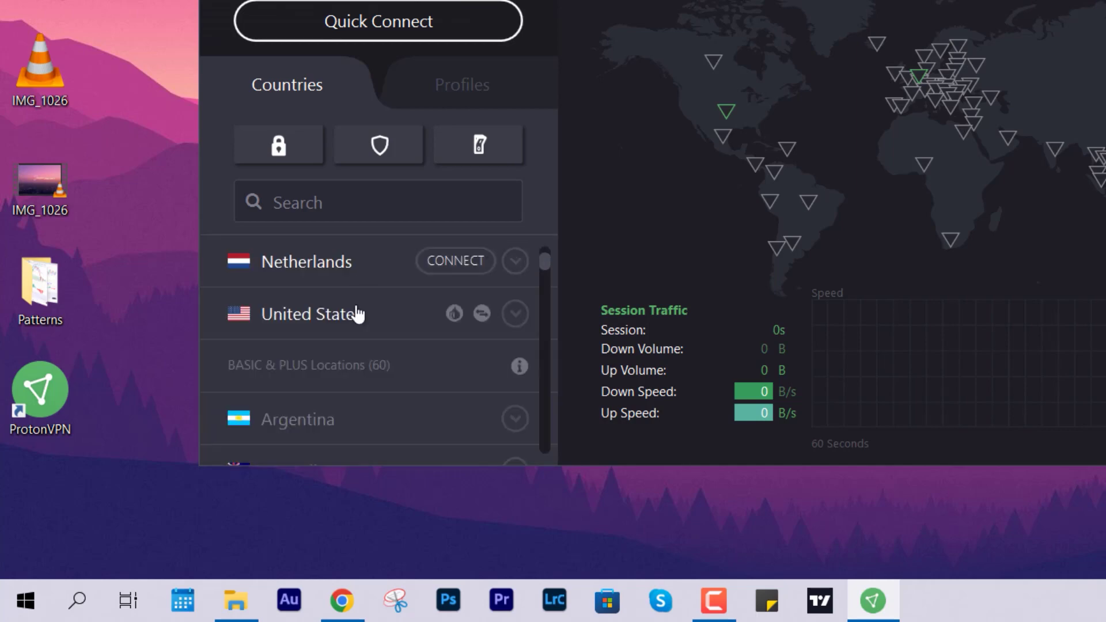
# Expand United States and scroll through its 47 US-FREE servers.
pyautogui.click(353, 315)
pyautogui.scroll(-2, 311, 334)
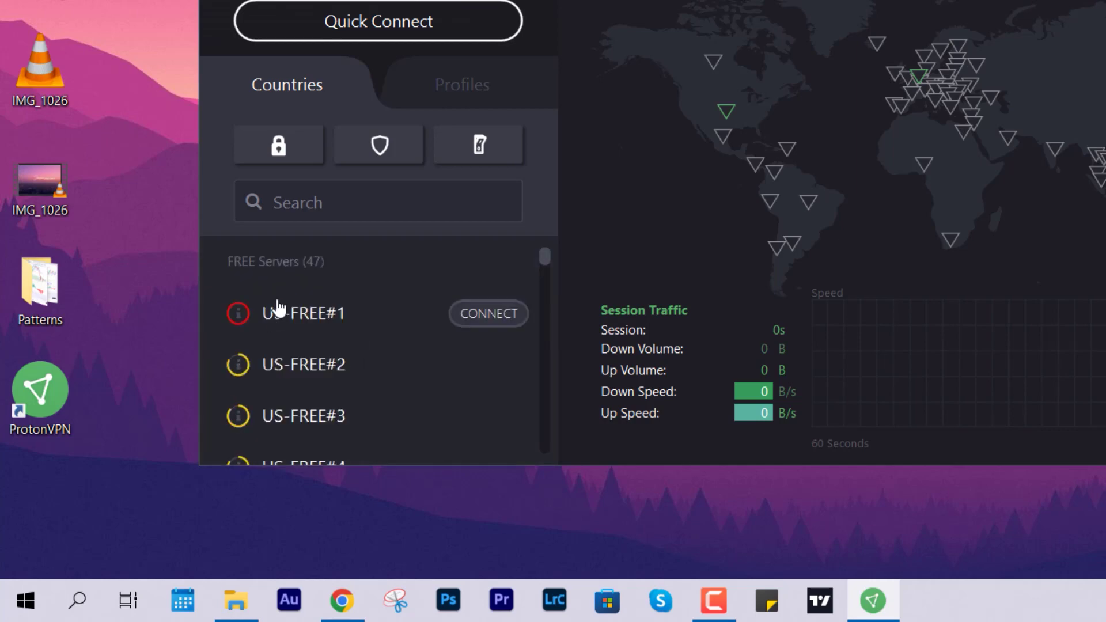
pyautogui.scroll(-5, 412, 395)
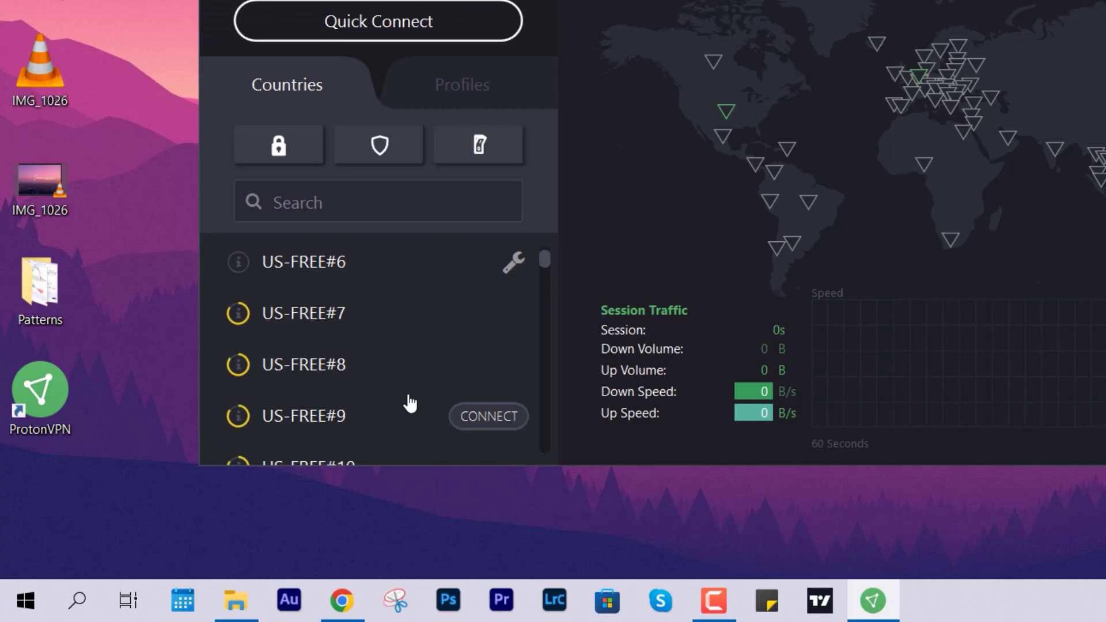
pyautogui.scroll(-8, 410, 403)
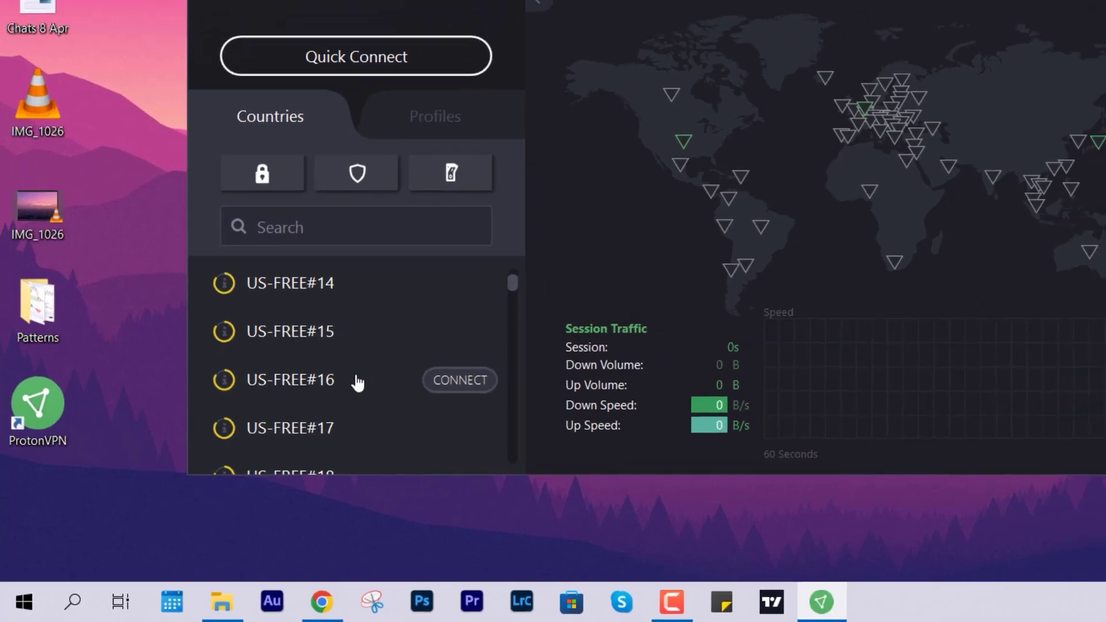
pyautogui.scroll(-10, 357, 382)
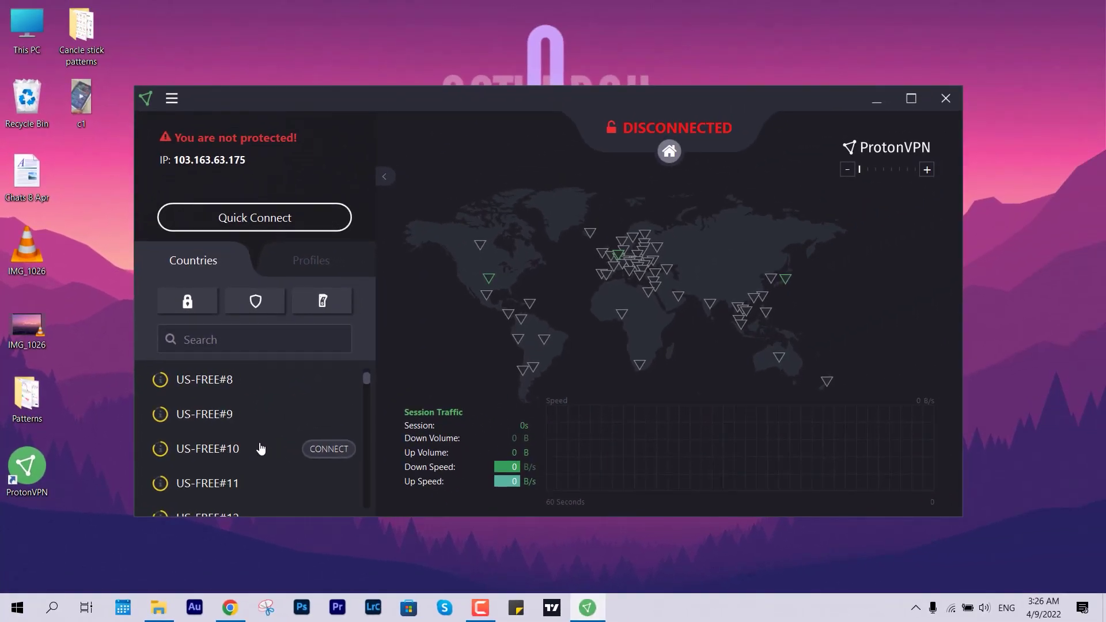
# Connect to US-FREE#2 (IP 89.187.185.171) and minimize the ProtonVPN window.
pyautogui.scroll(5, 261, 449)
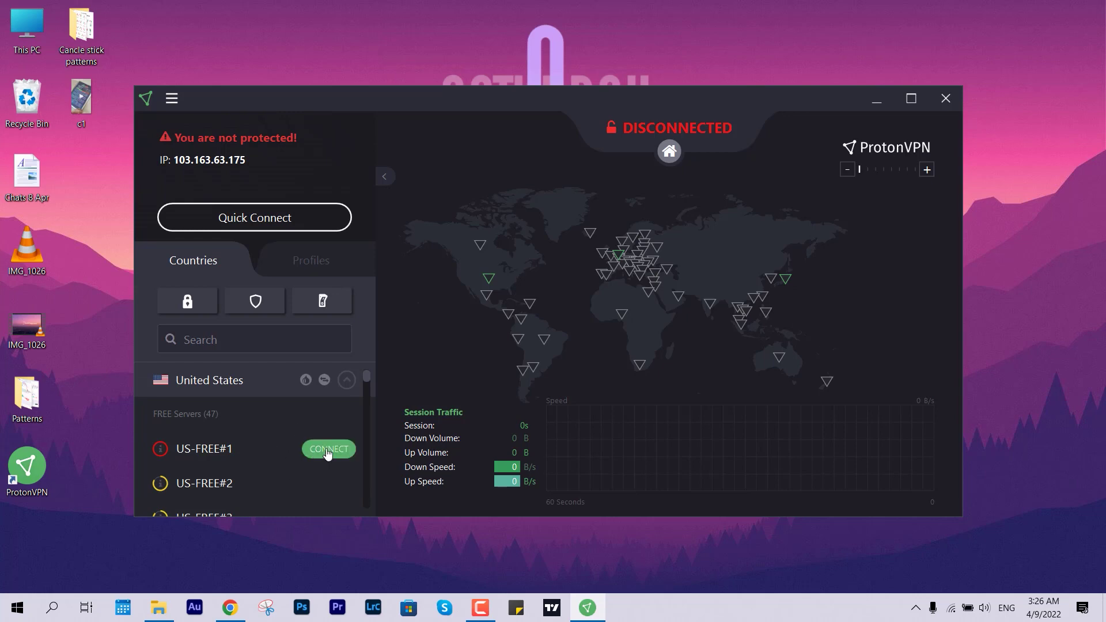
pyautogui.click(329, 484)
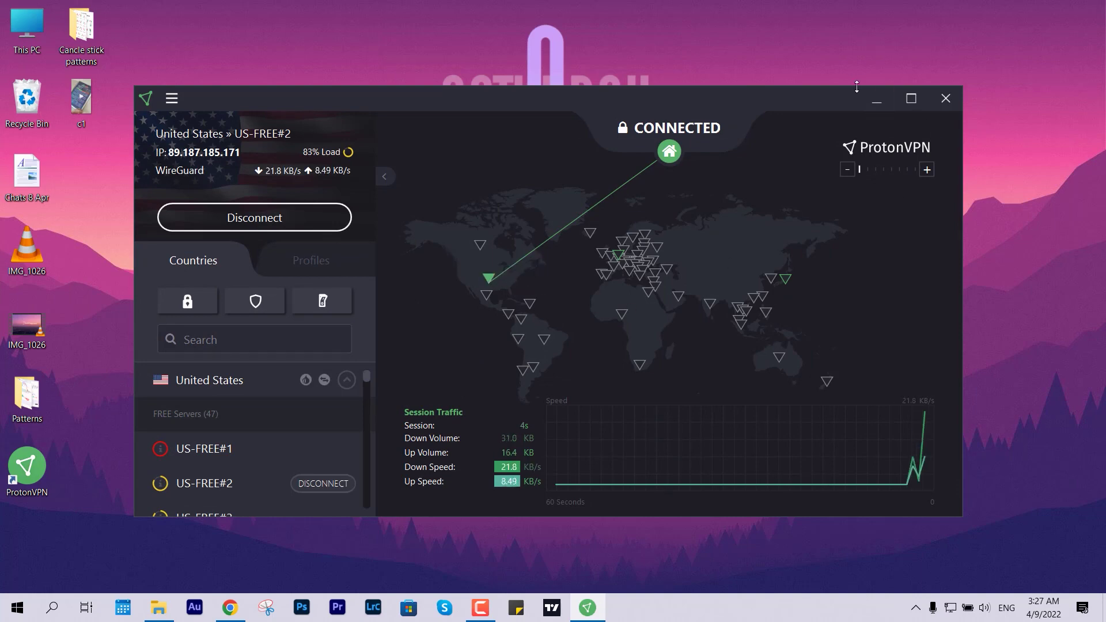
pyautogui.click(876, 98)
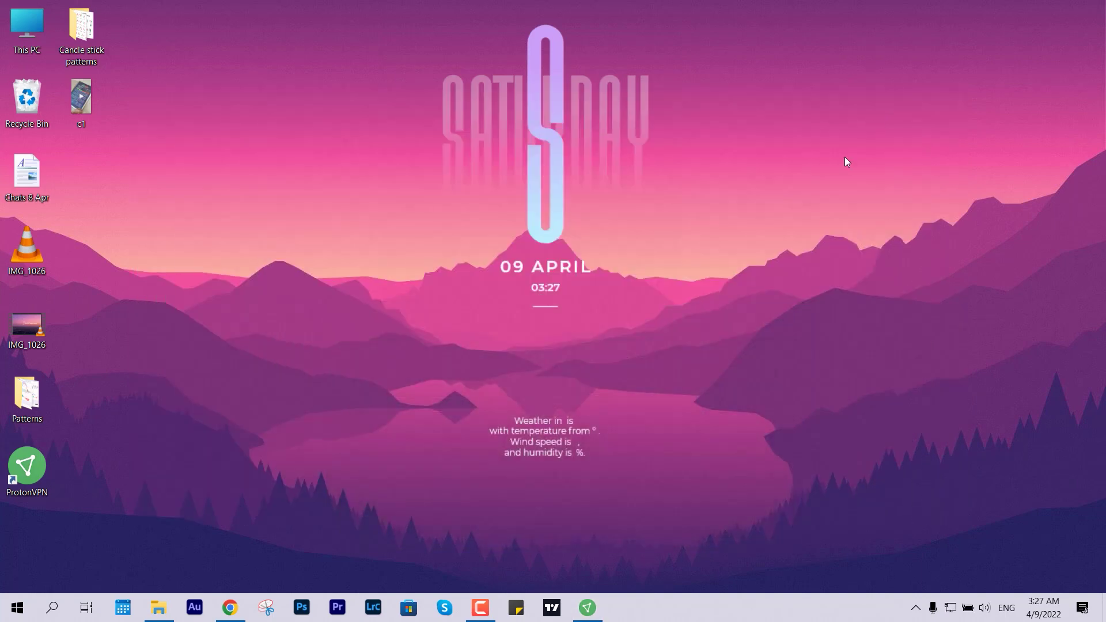
# Rerun Speedtest through the VPN via Datacamp Limited: 497 ms ping, 53.37 Mbps download.
pyautogui.click(229, 607)
pyautogui.click(300, 7)
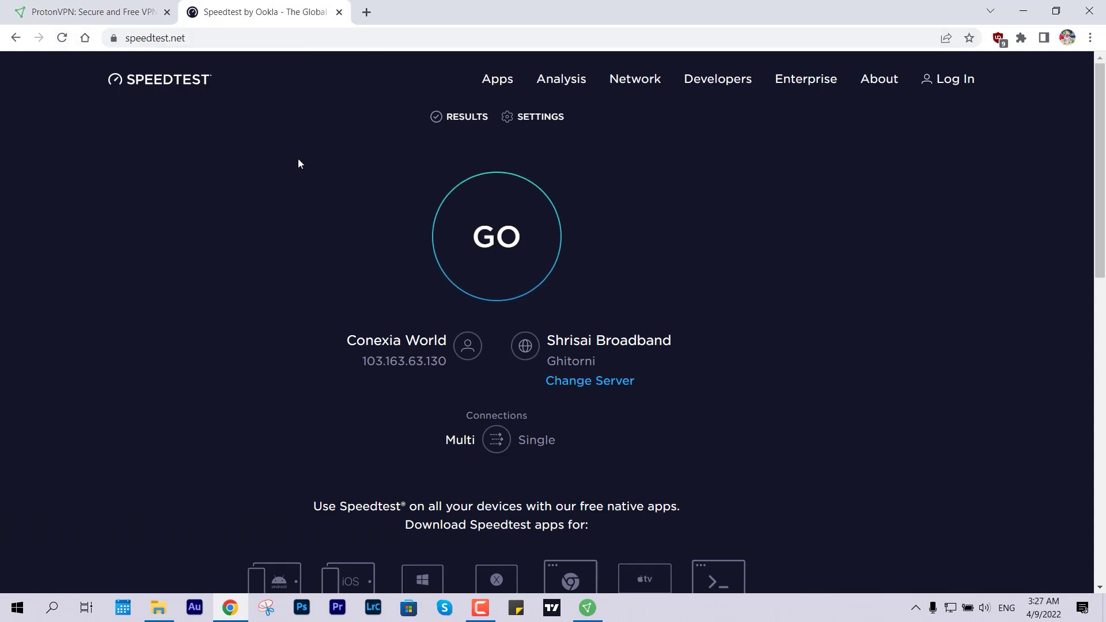
pyautogui.click(61, 38)
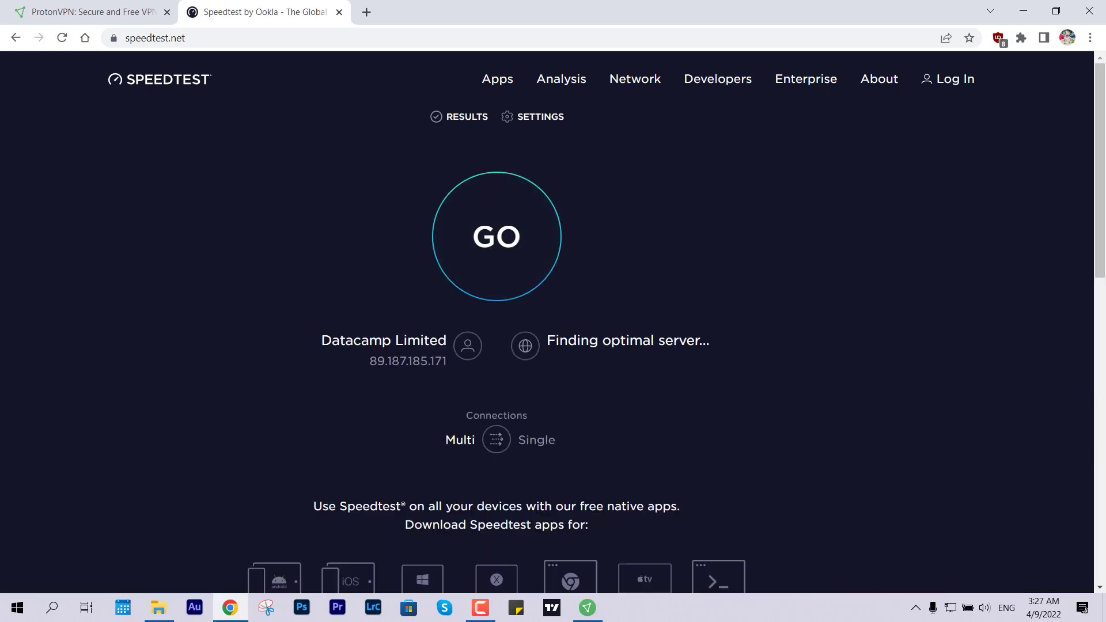
pyautogui.tripleClick(465, 363)
pyautogui.doubleClick(449, 366)
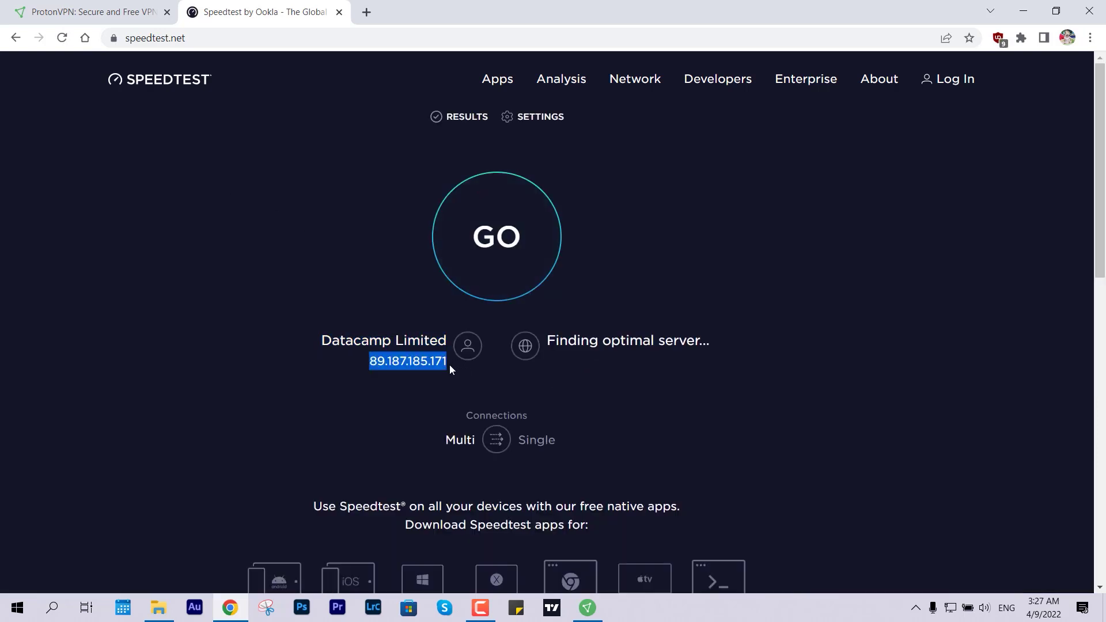
pyautogui.click(507, 258)
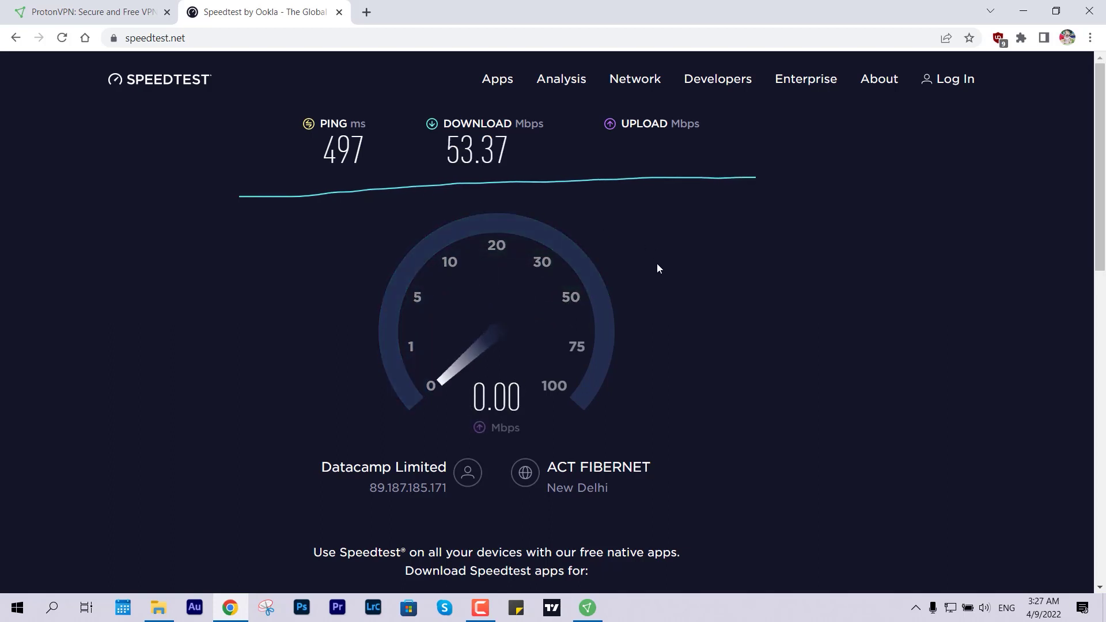
pyautogui.click(438, 39)
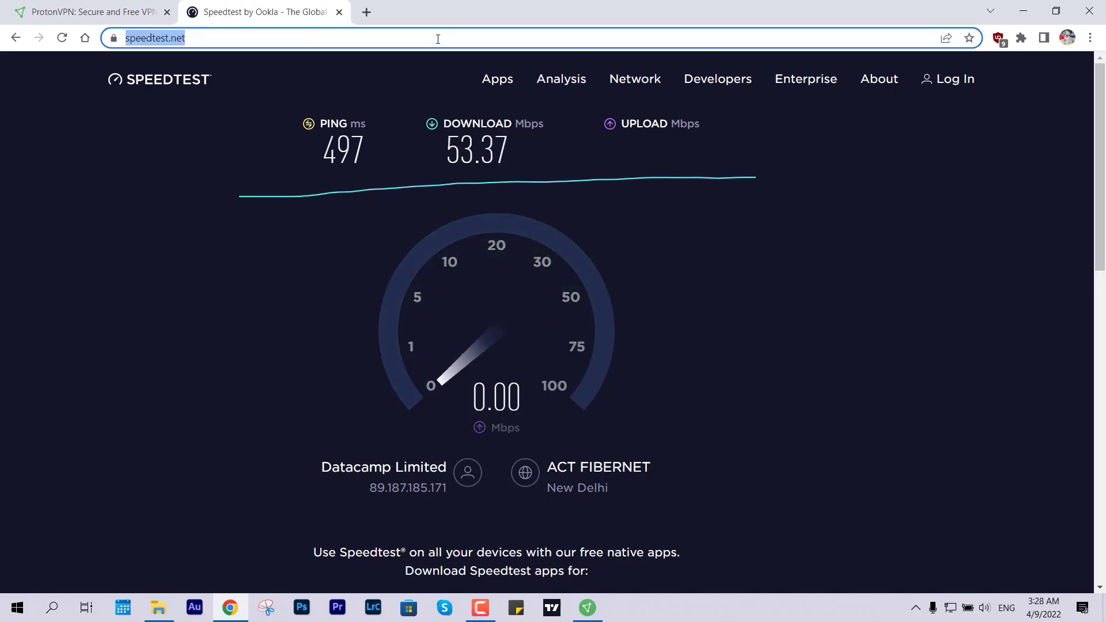
pyautogui.write('go')
pyautogui.press('Return')
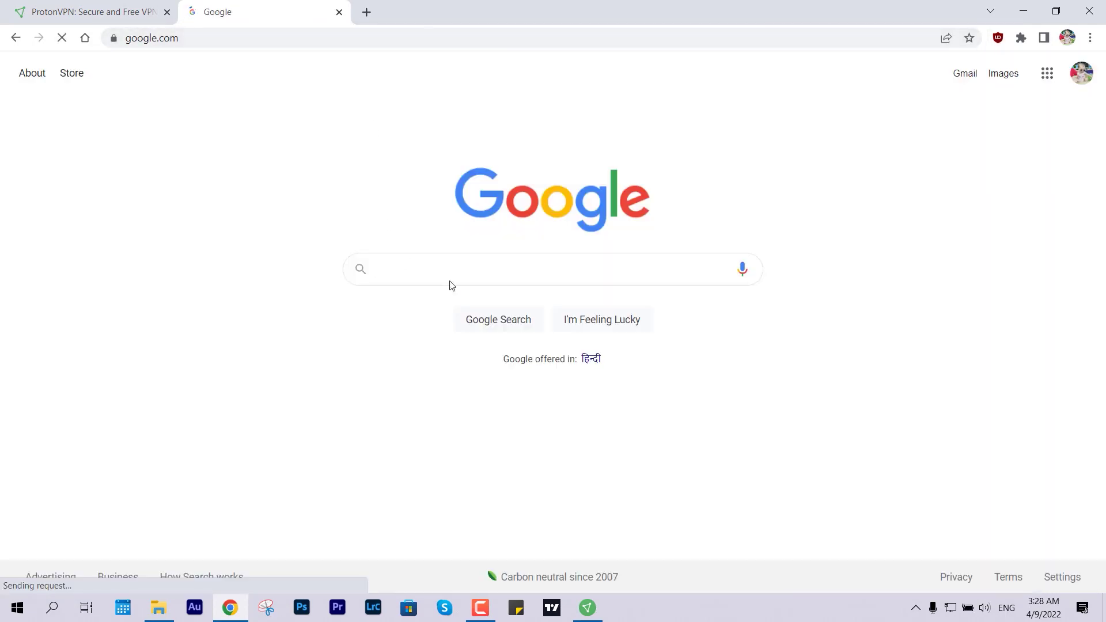
pyautogui.click(576, 264)
pyautogui.write('my ip')
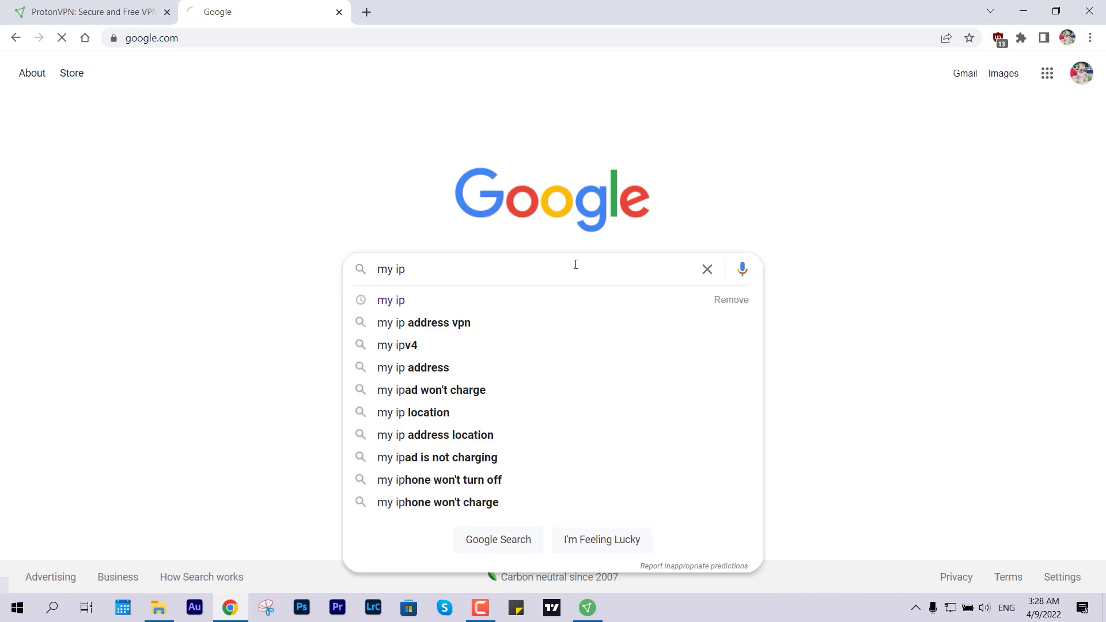
pyautogui.press('Return')
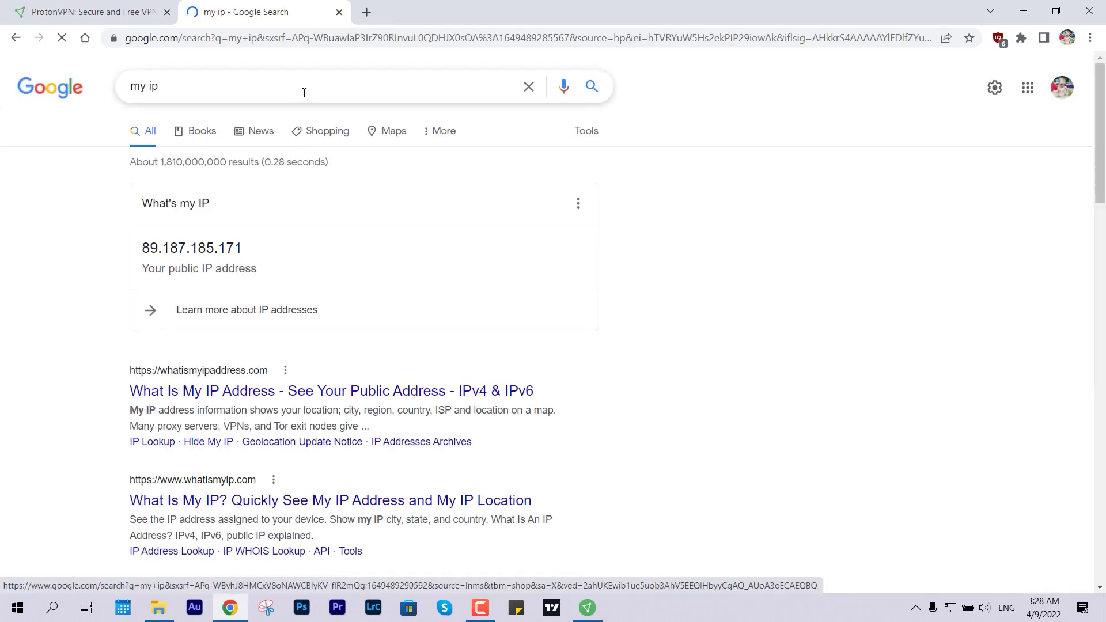
pyautogui.click(154, 392)
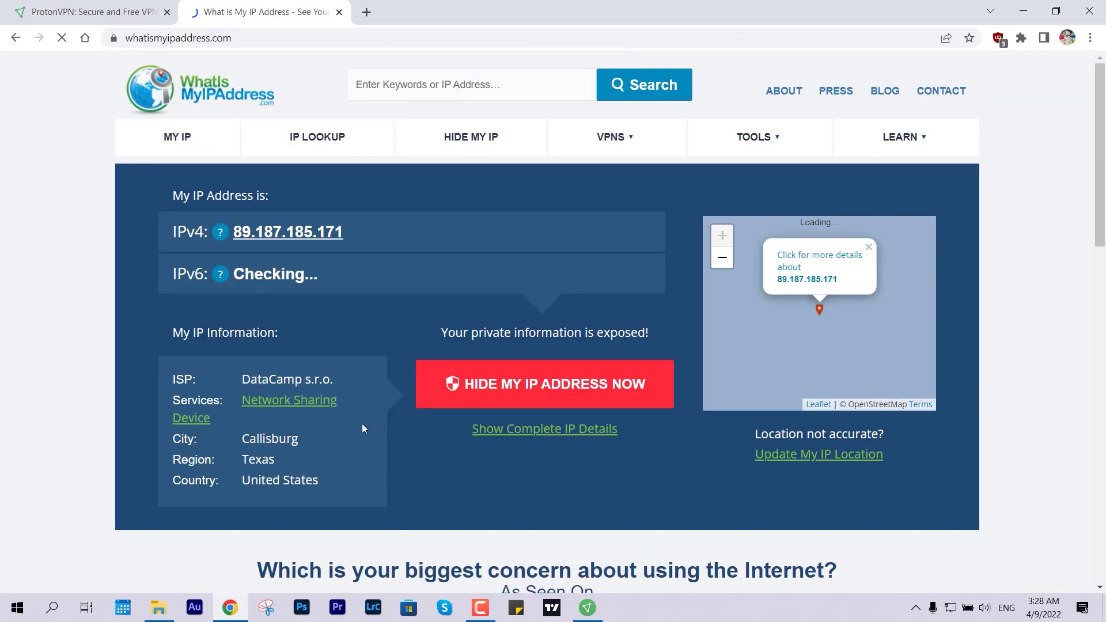
# Search 'java jdk download', open Oracle's Java Downloads, and show the JDK 18 Windows files.
pyautogui.click(285, 38)
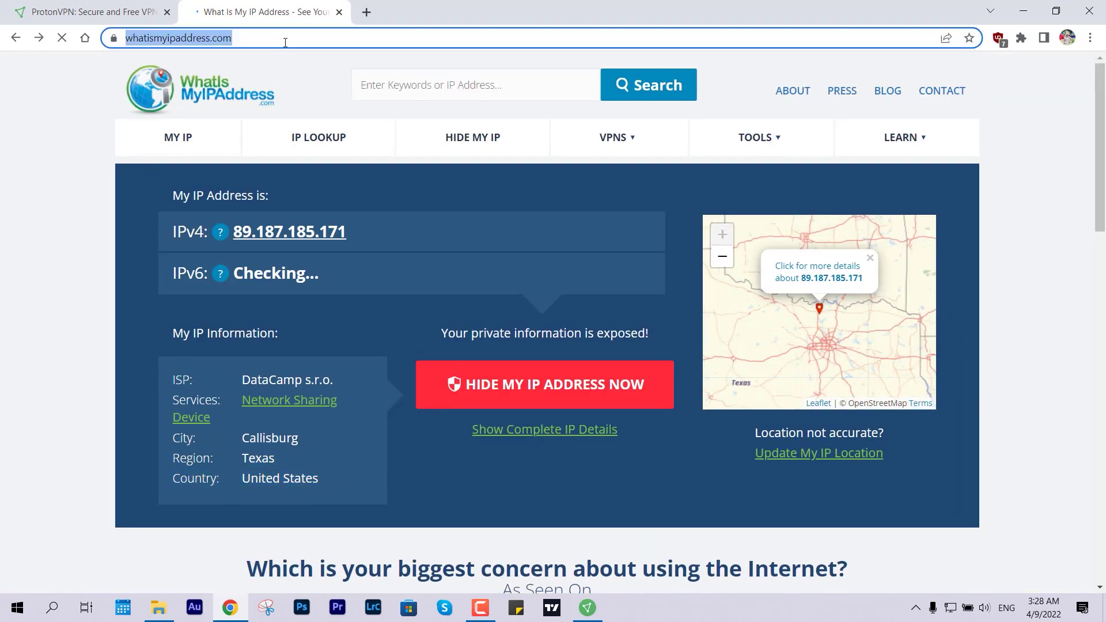
pyautogui.write('java jdk')
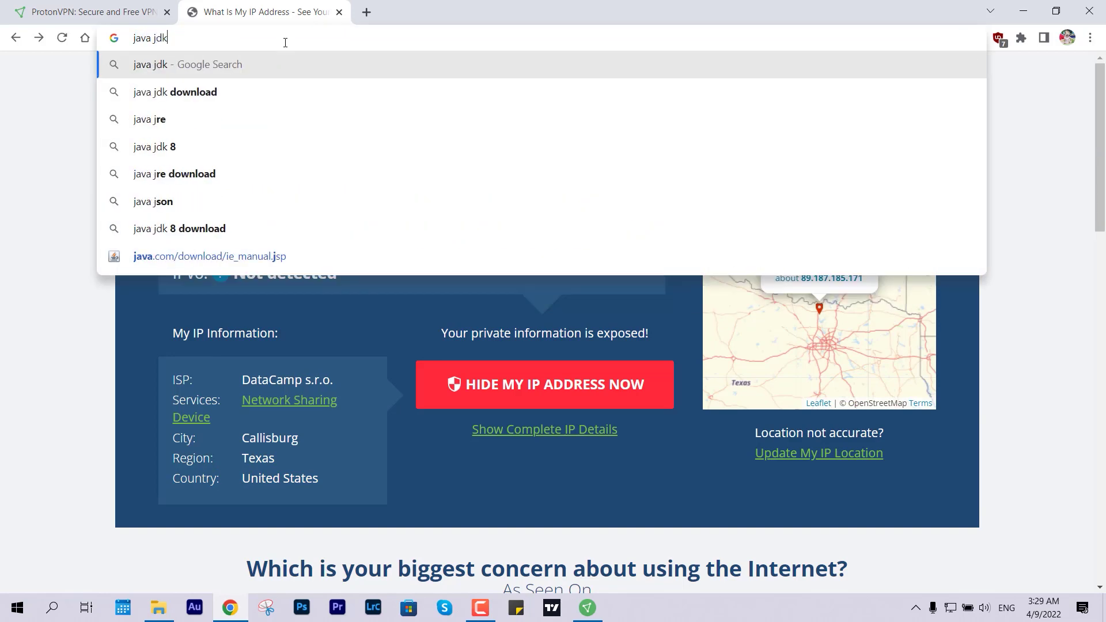
pyautogui.write(' downloa')
pyautogui.press('Return')
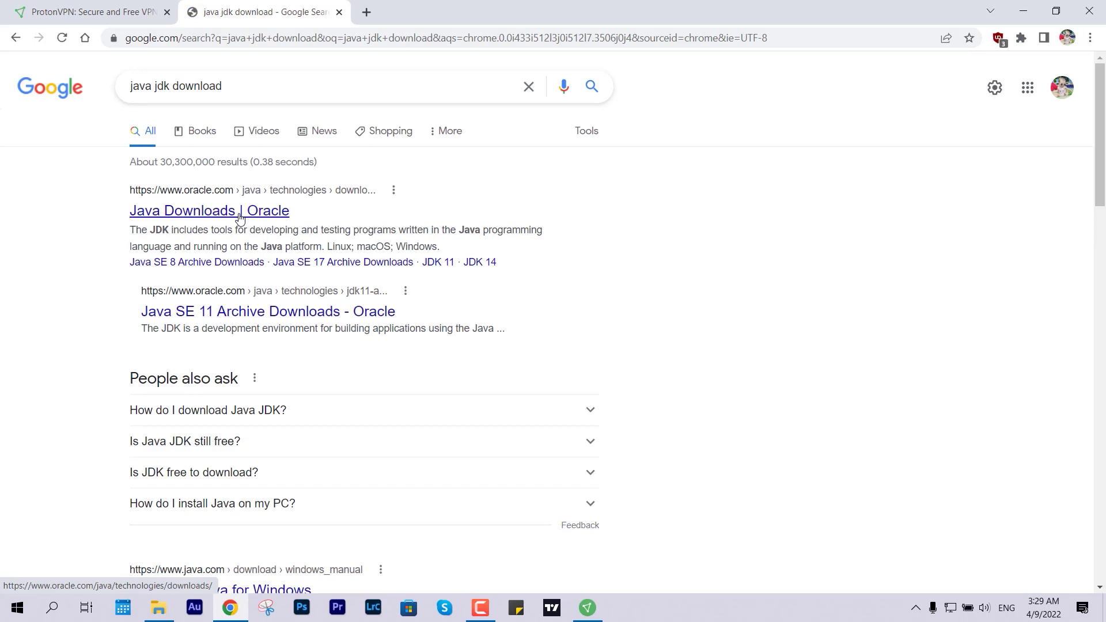
pyautogui.click(240, 218)
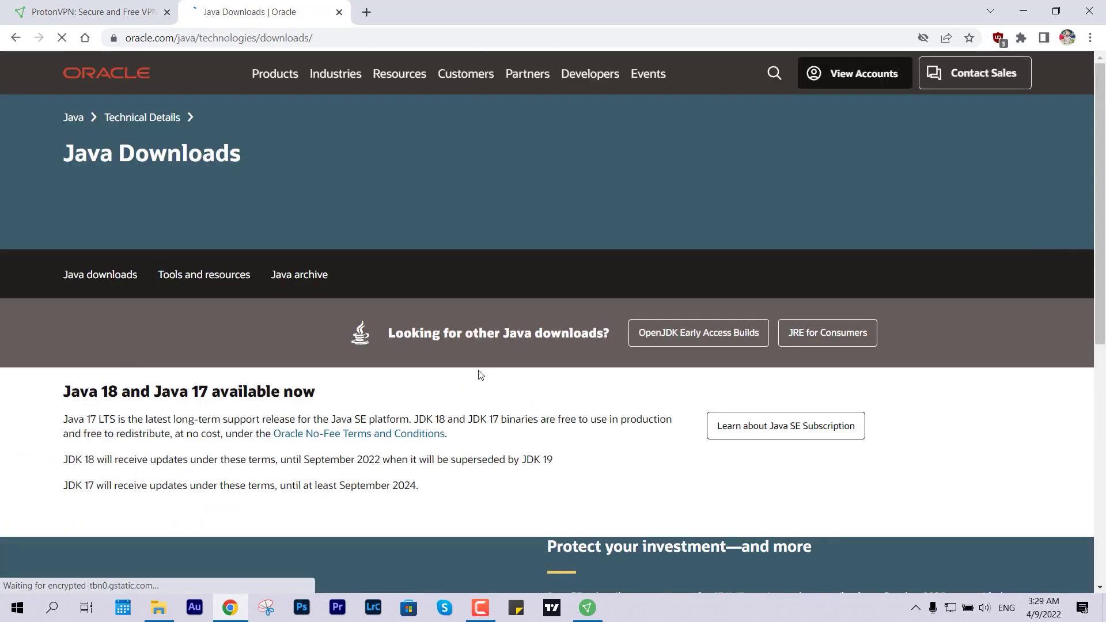
pyautogui.scroll(-3, 518, 353)
pyautogui.scroll(-8, 568, 457)
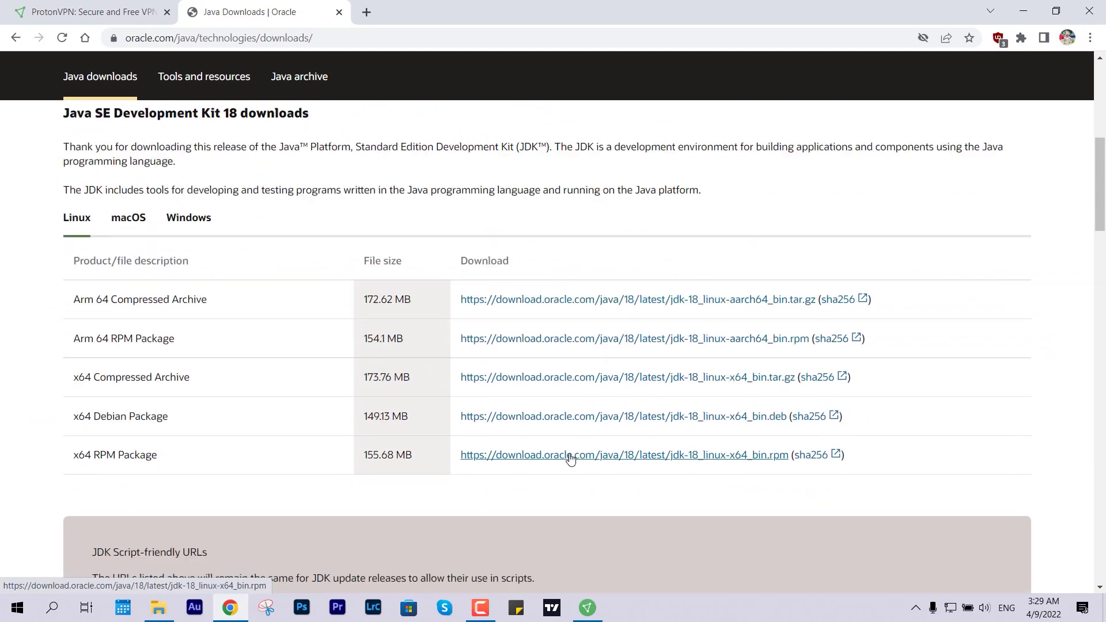
pyautogui.scroll(3, 207, 344)
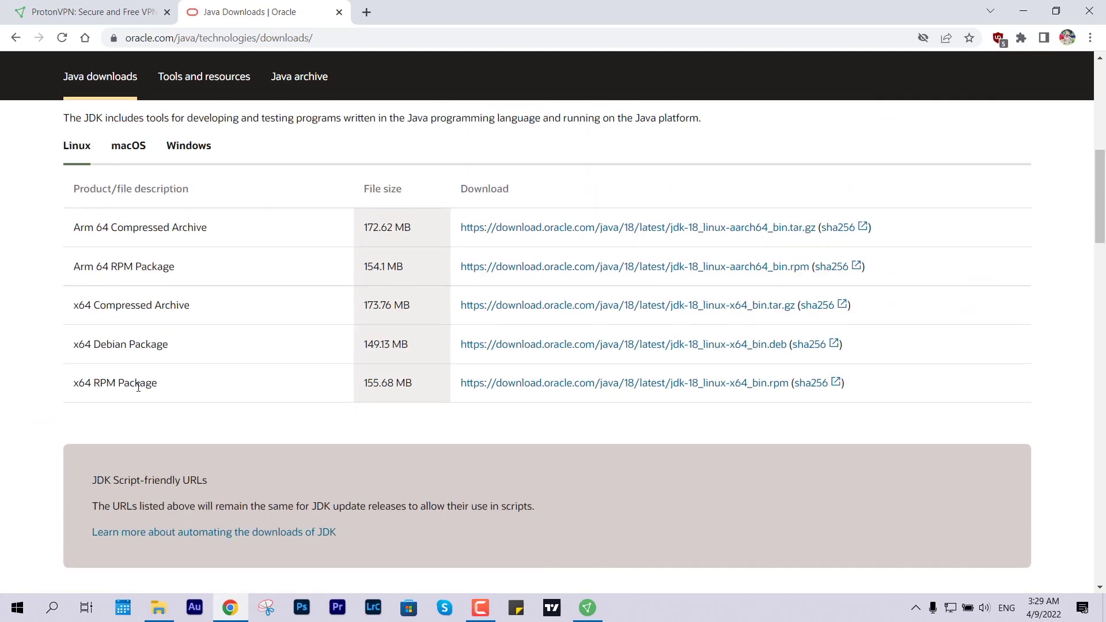
pyautogui.scroll(1, 157, 344)
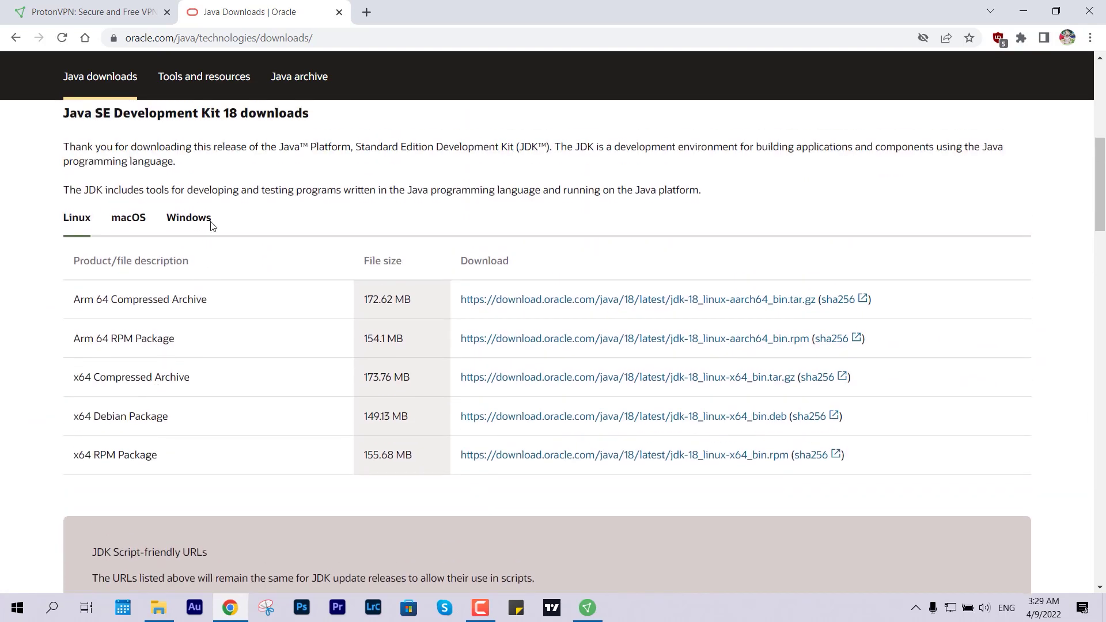
pyautogui.click(196, 219)
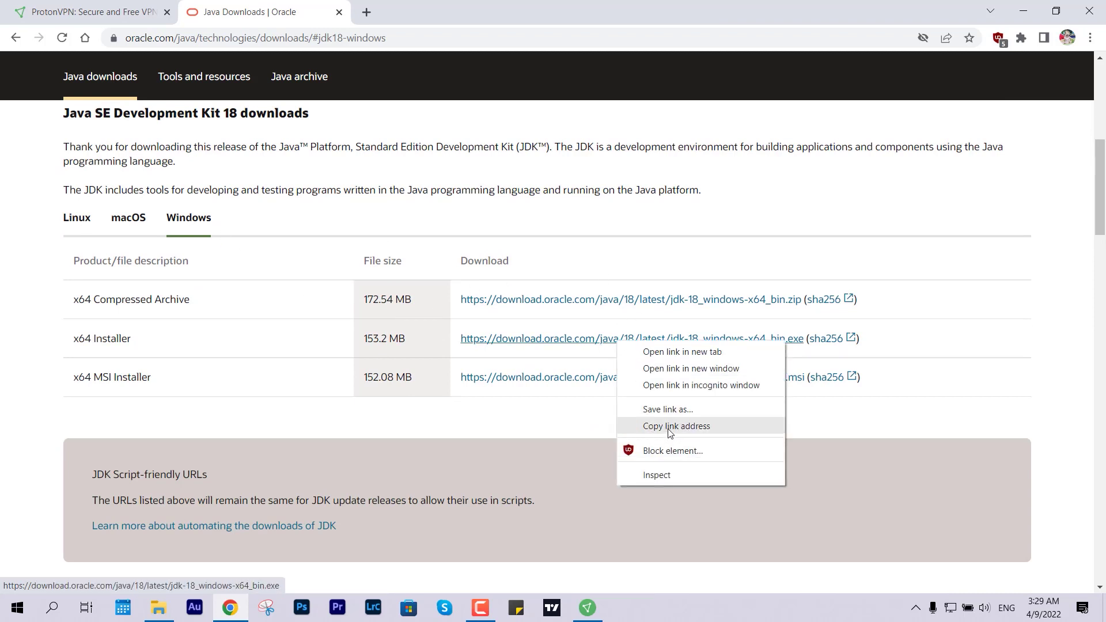
# Copy the x64 Installer link and start downloading jdk-18_windows-x64_bin.exe (153.195 MB) in IDM.
pyautogui.click(670, 428)
pyautogui.click(916, 605)
pyautogui.doubleClick(918, 551)
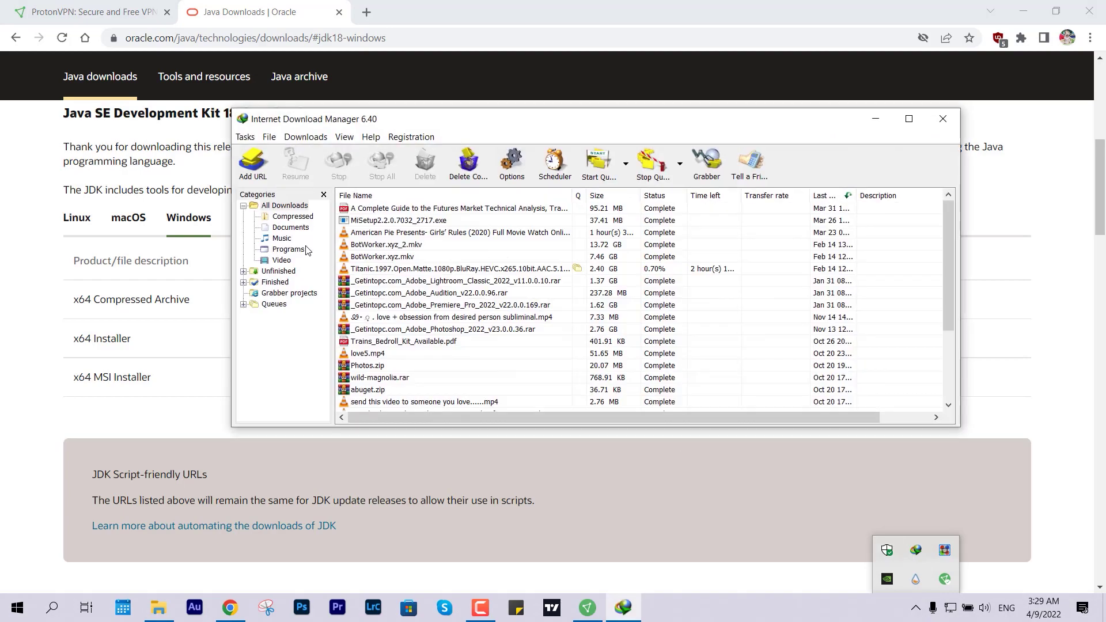
pyautogui.click(245, 174)
pyautogui.press('Return')
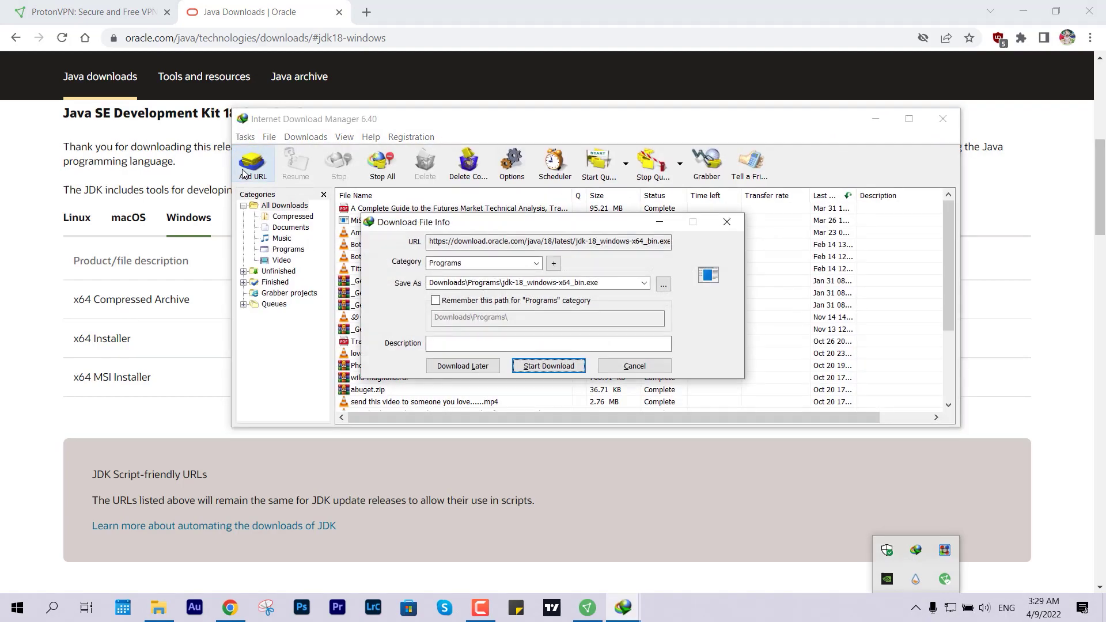
pyautogui.press('Return')
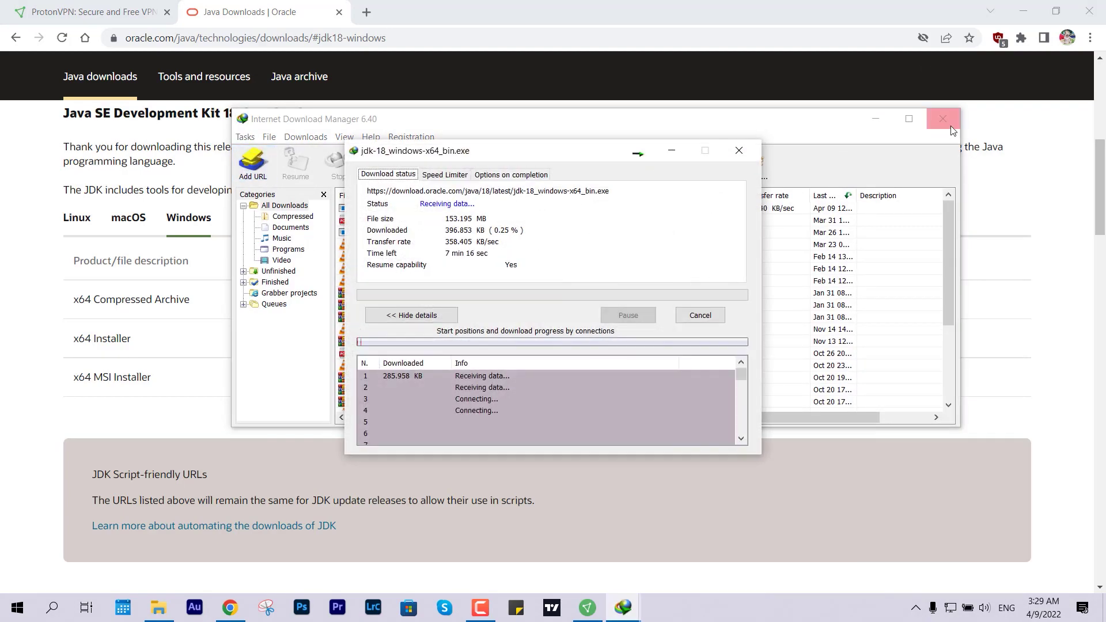
pyautogui.click(951, 125)
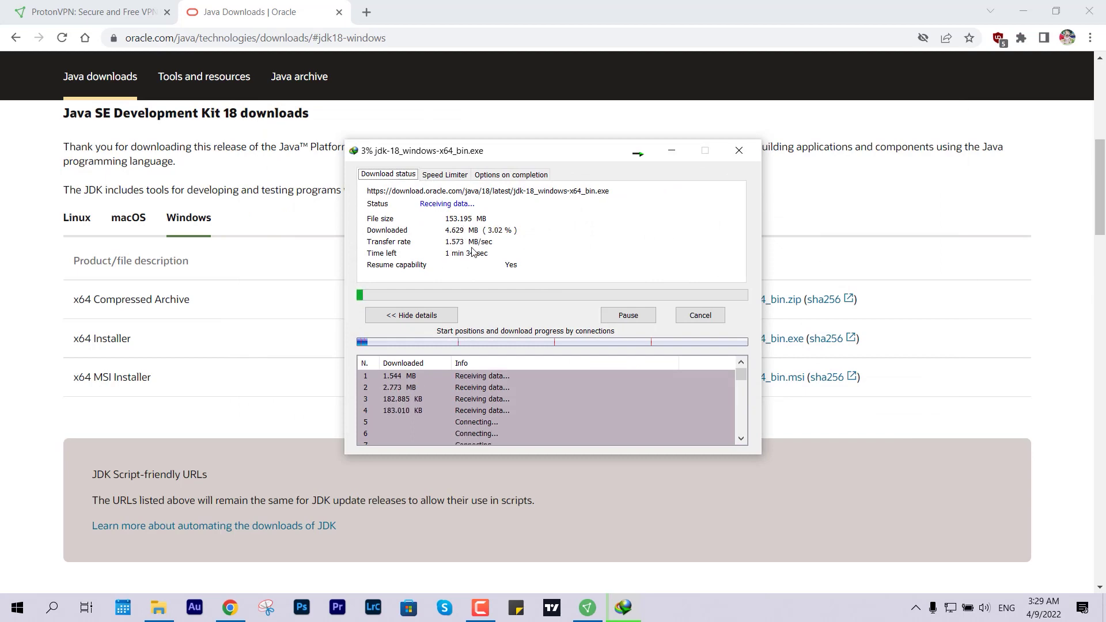
# Arrange the ProtonVPN window and the JDK download progress window so both are visible.
pyautogui.moveTo(599, 610)
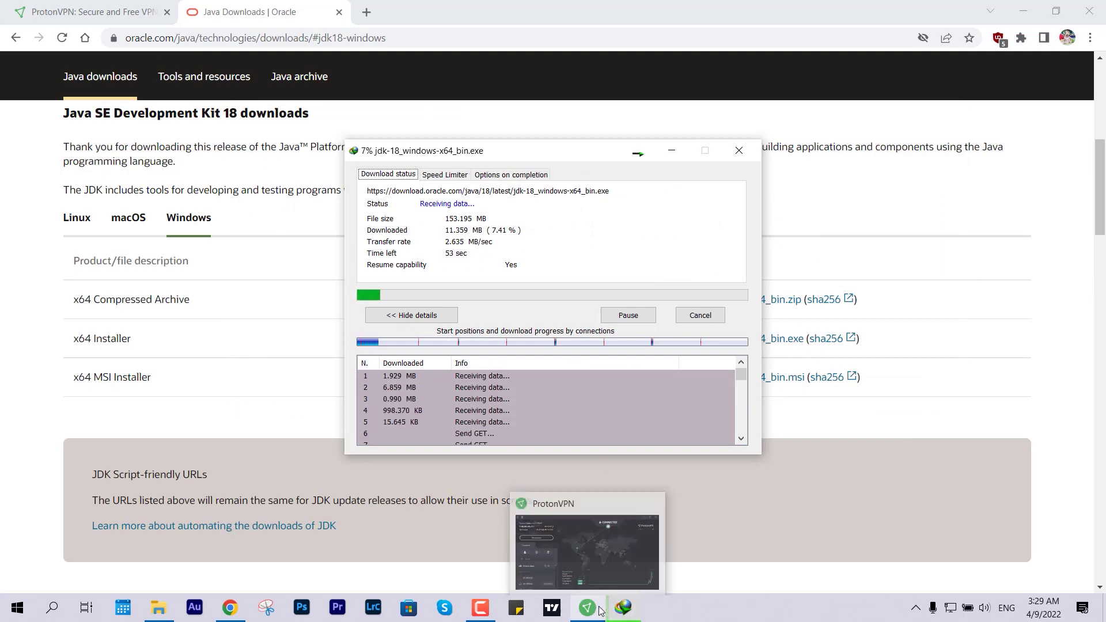
pyautogui.click(575, 532)
pyautogui.moveTo(580, 105); pyautogui.dragTo(846, 121)
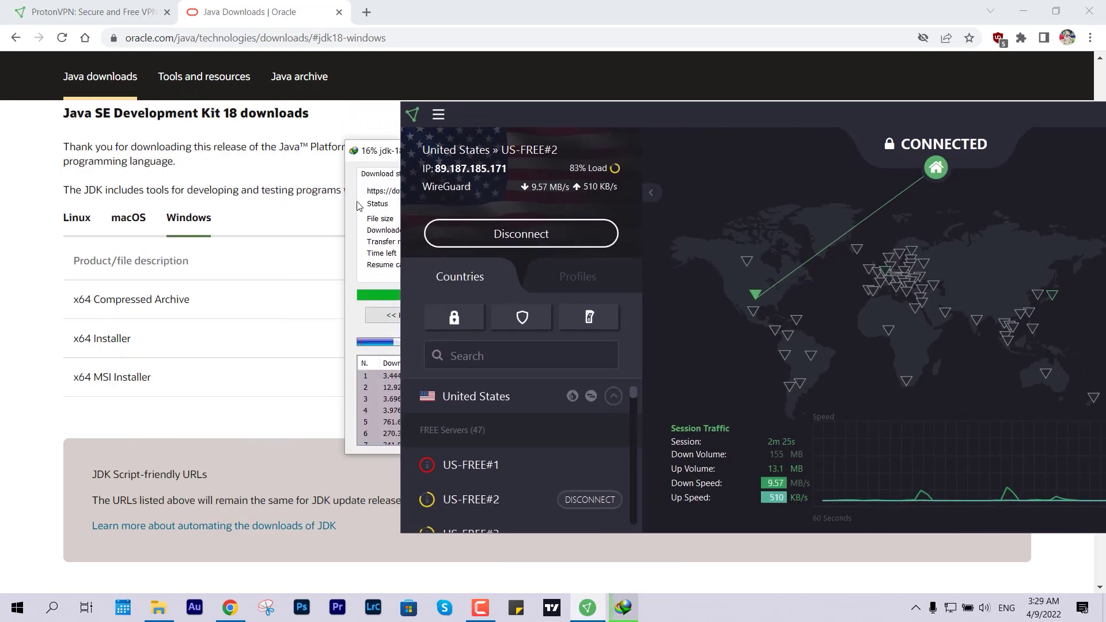
pyautogui.click(423, 144)
pyautogui.moveTo(423, 156); pyautogui.dragTo(145, 137)
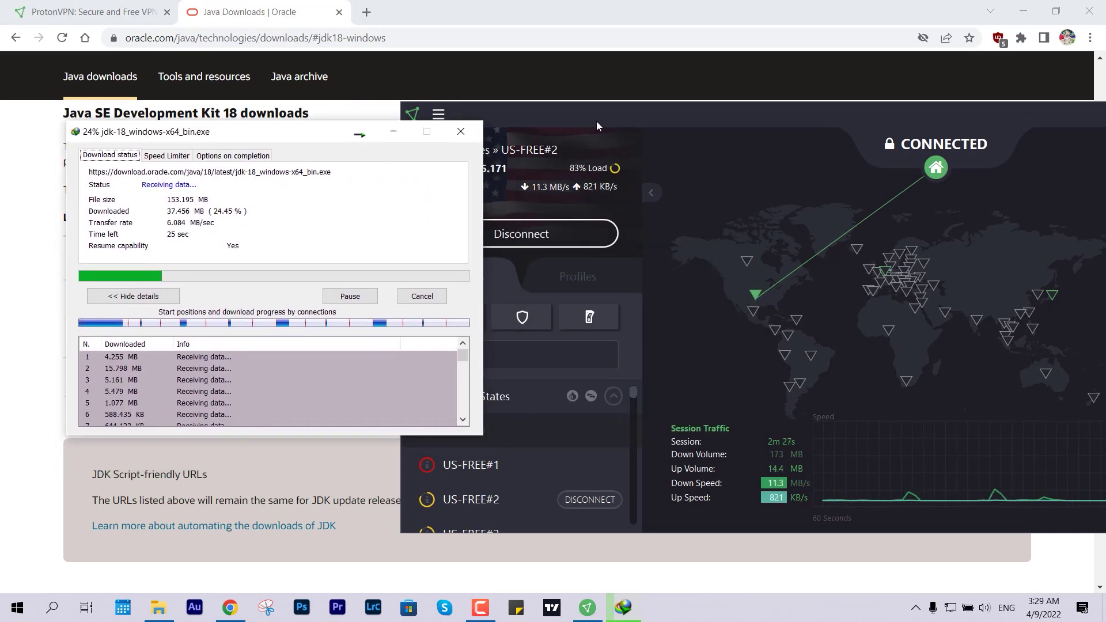
pyautogui.click(596, 121)
pyautogui.moveTo(599, 123); pyautogui.dragTo(532, 60)
# Bring ProtonVPN fully into view, minimize it, and show the hidden tray icons.
pyautogui.click(332, 199)
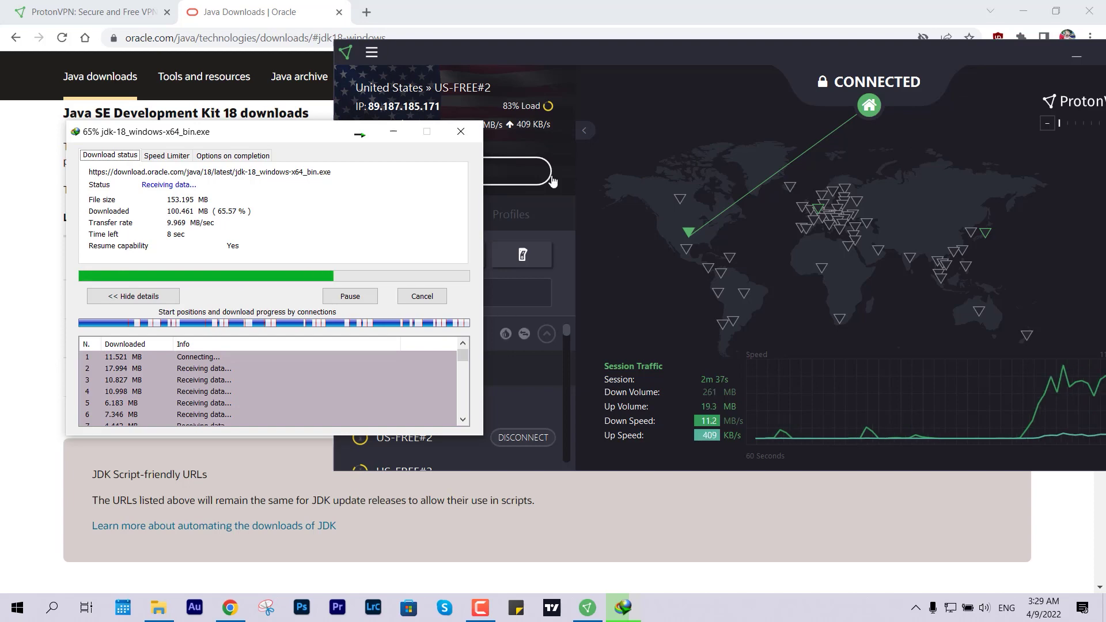
pyautogui.moveTo(783, 54); pyautogui.dragTo(611, 64)
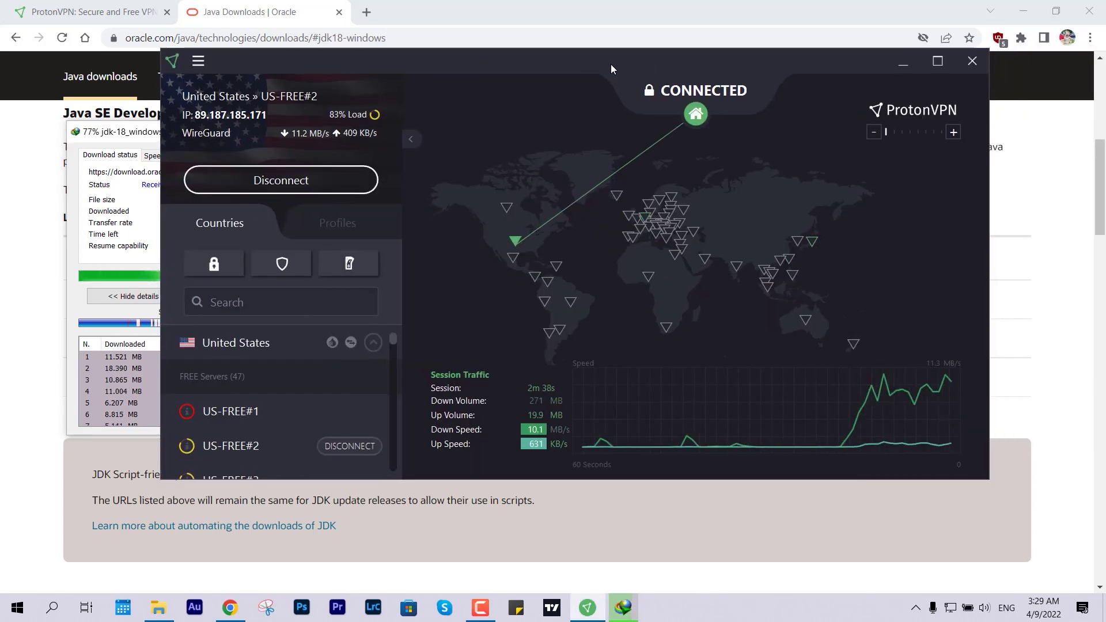
pyautogui.click(903, 62)
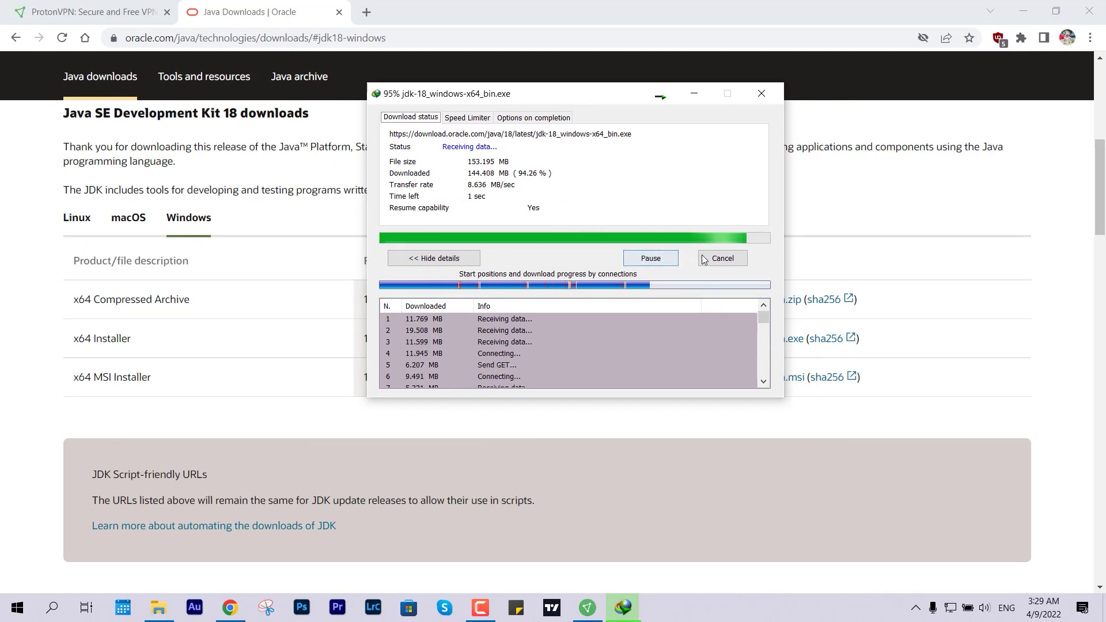
pyautogui.click(917, 609)
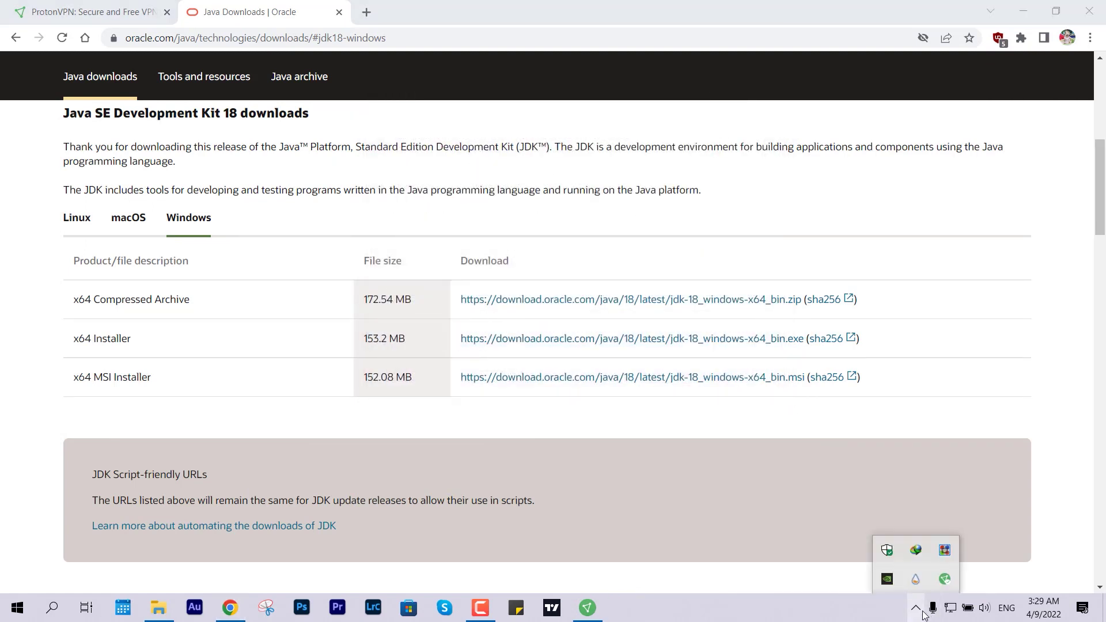
# Dismiss the tray popup, glance at the ProtonVPN website tab, then minimize the browser to the desktop.
pyautogui.click(718, 226)
pyautogui.scroll(5, 558, 99)
pyautogui.click(110, 12)
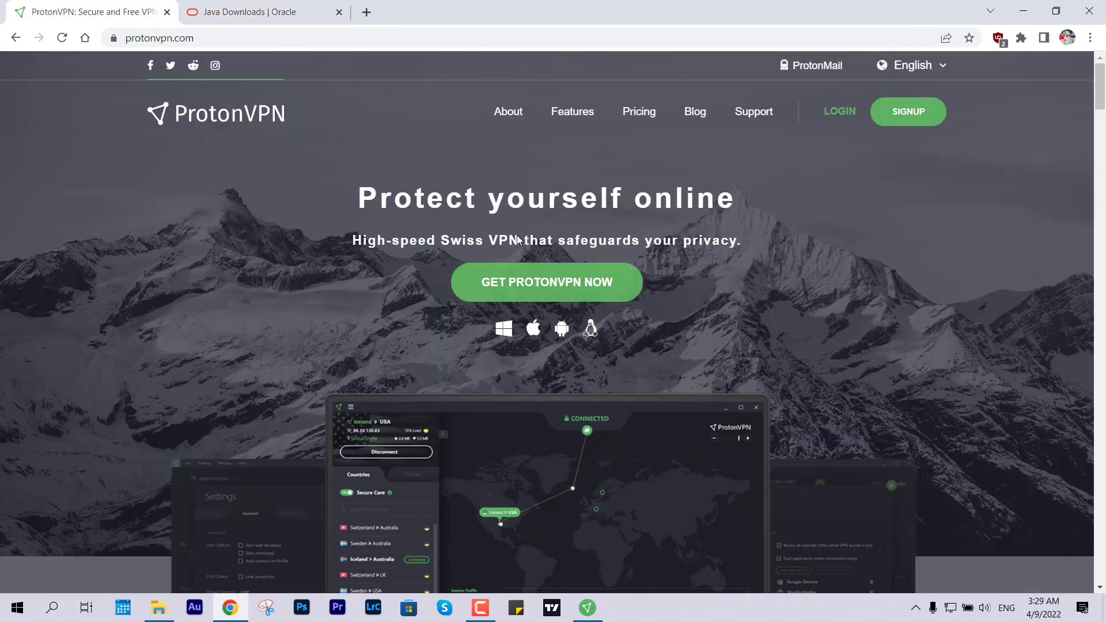
pyautogui.scroll(-5, 518, 240)
pyautogui.scroll(5, 528, 286)
pyautogui.press('super+d')
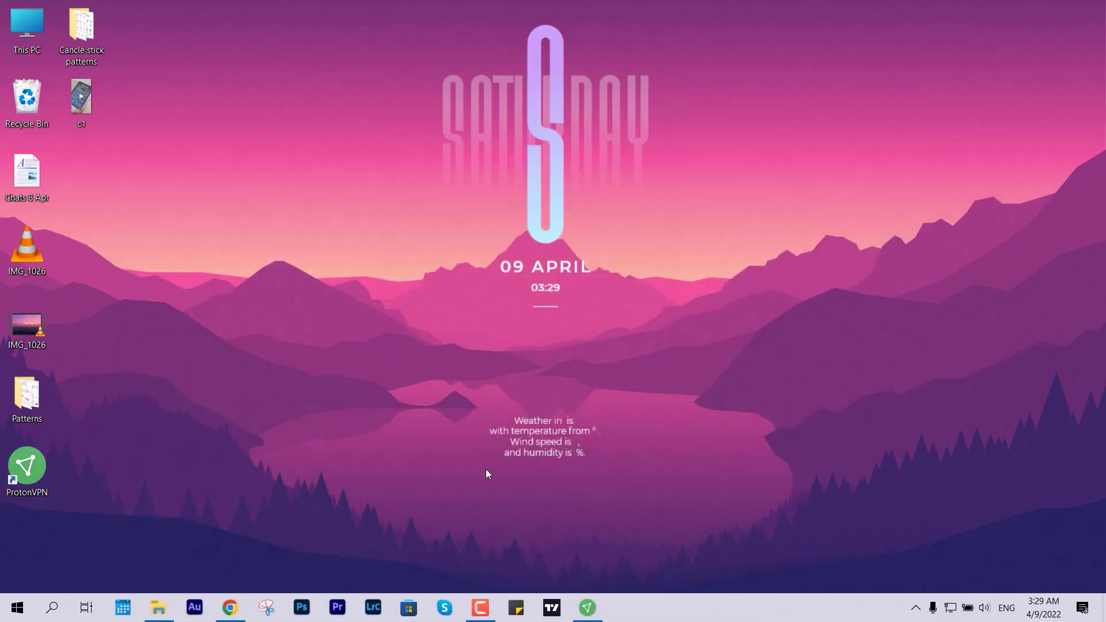
# In ProtonVPN, disconnect from US-FREE#2 and connect to the free US-FREE#4 server.
pyautogui.click(597, 611)
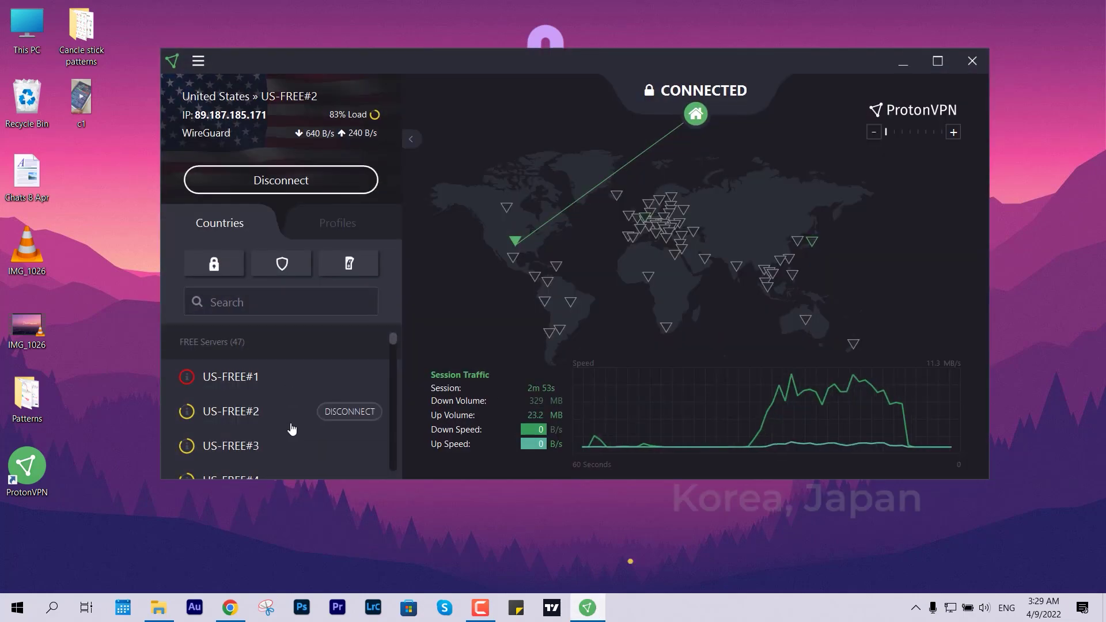
pyautogui.click(335, 413)
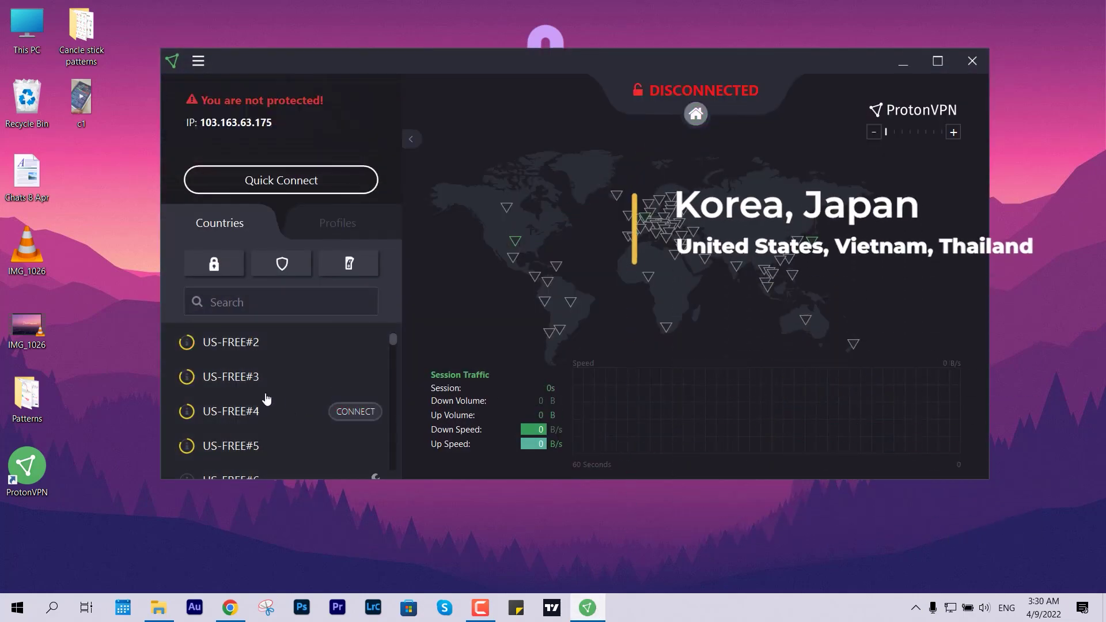
pyautogui.click(364, 413)
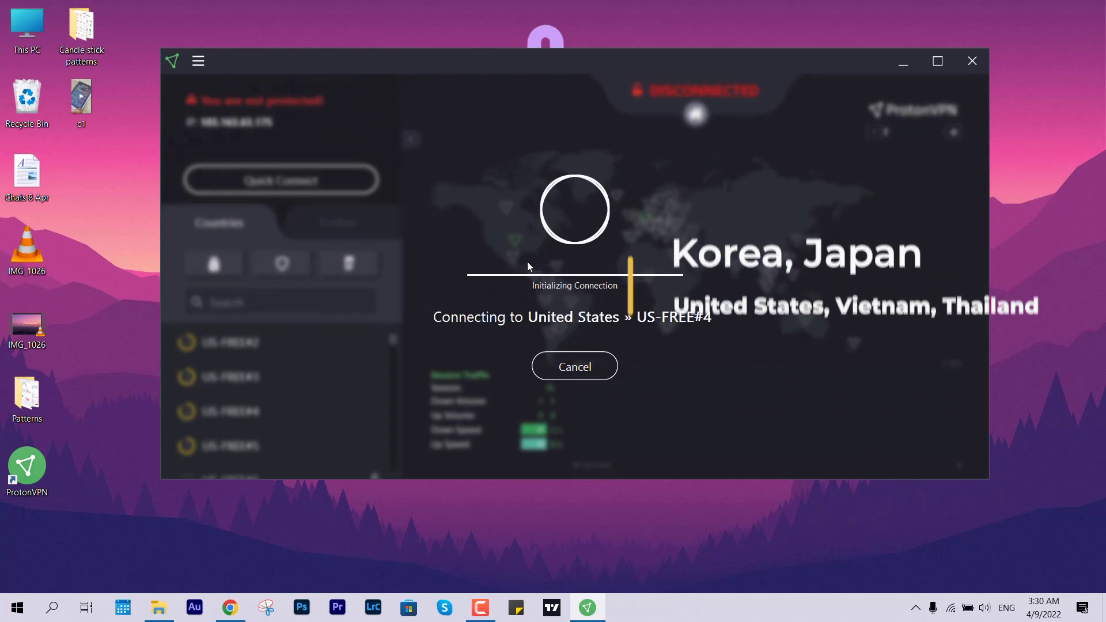